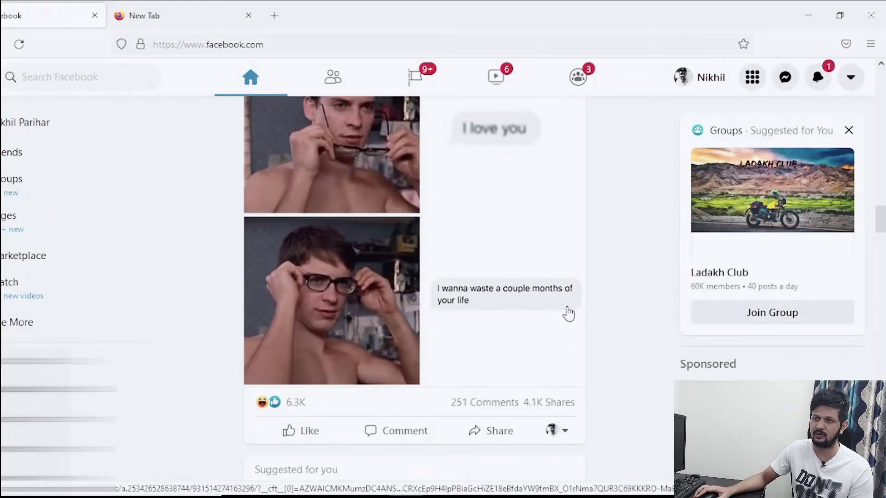
Start a new Facebook Page and name it 'Nikhil Training'.
left_click(850, 77)
left_click(753, 78)
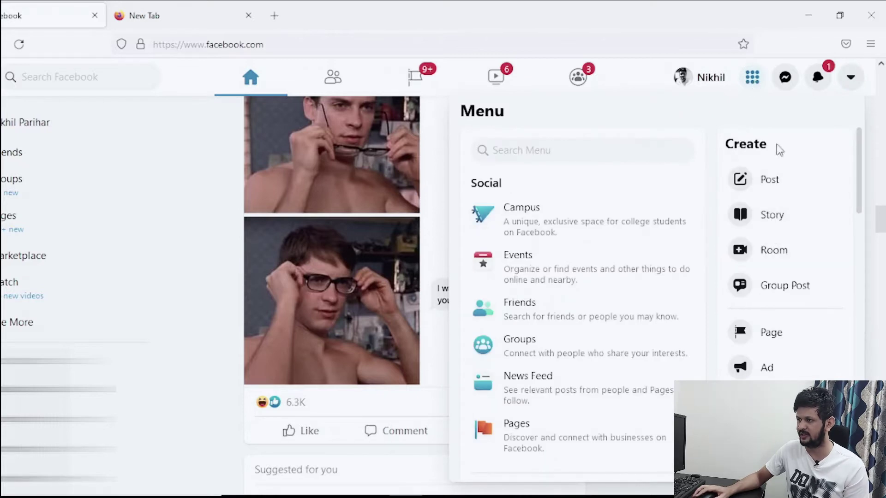
left_click(780, 339)
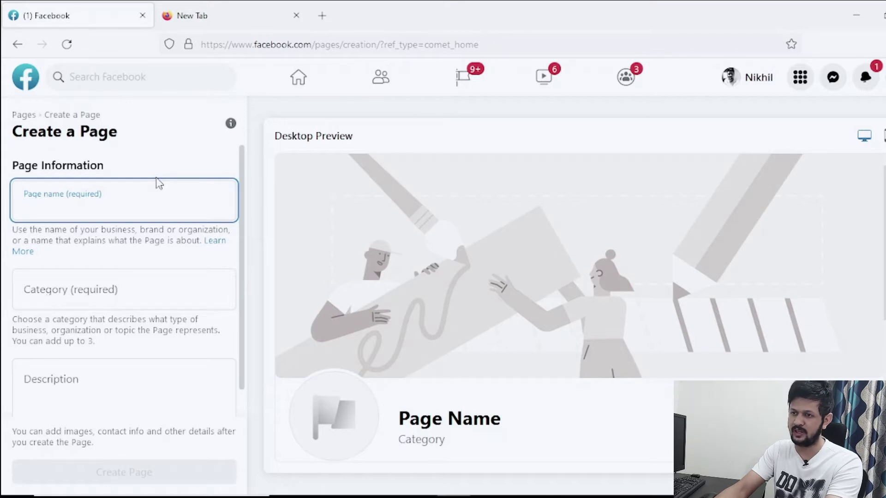
type("Nikhil ")
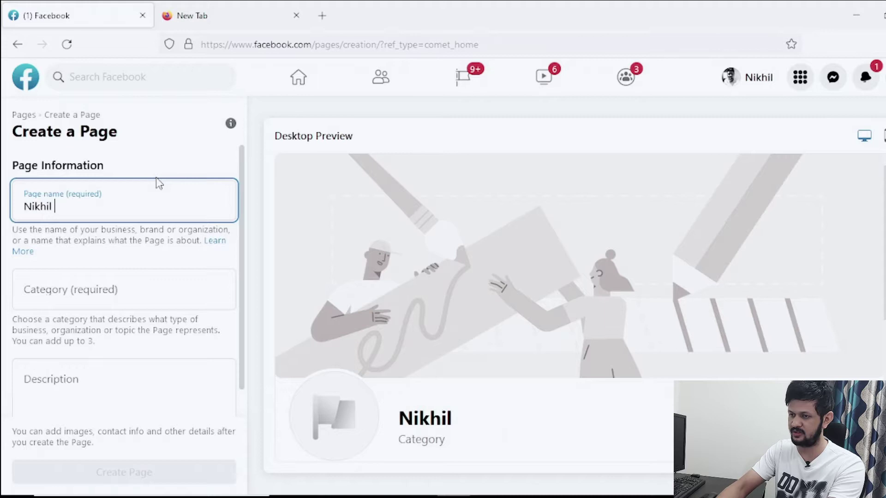
type("Training")
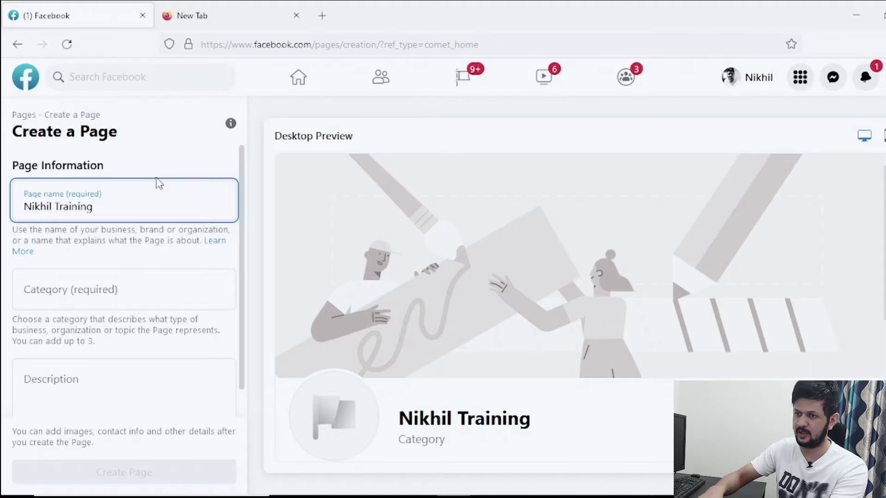
Set the page category to Advertising/Marketing.
left_click(131, 288)
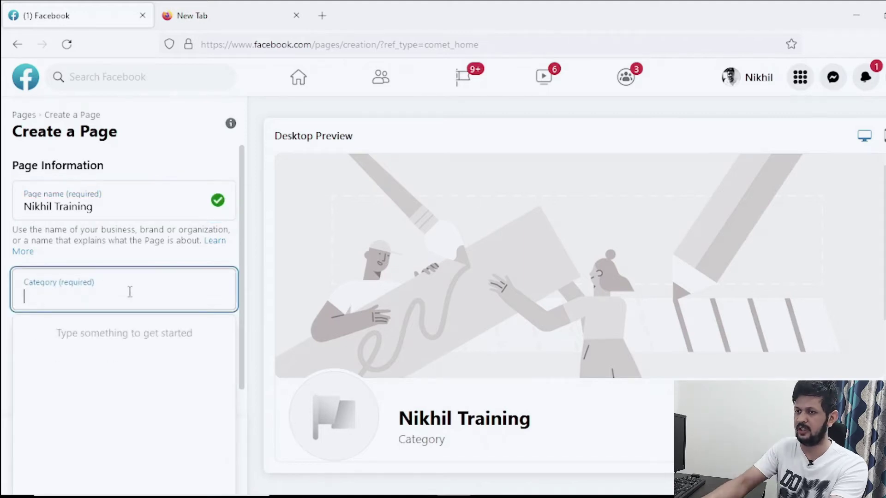
type("a")
key("BackSpace")
type("ad")
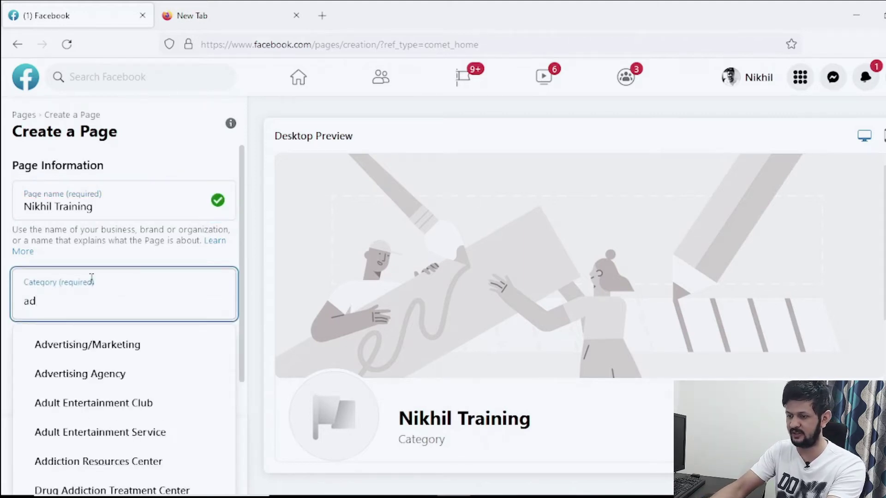
type("ver")
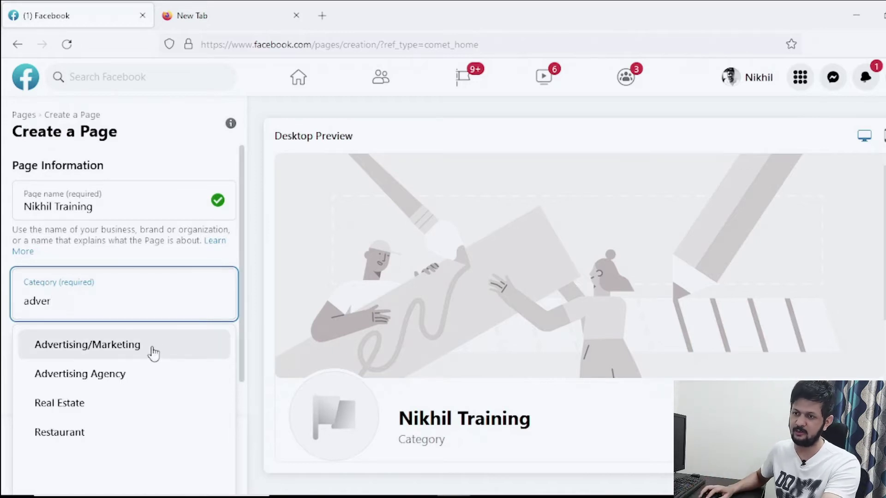
left_click(146, 354)
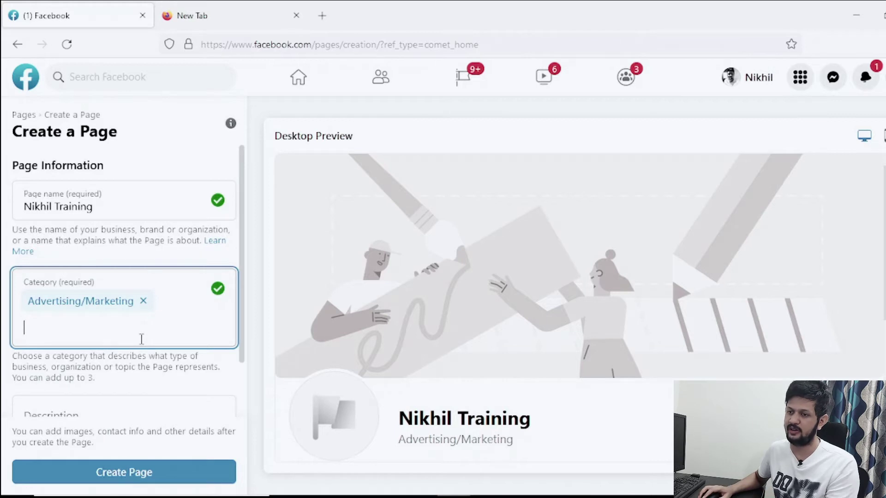
left_click(224, 389)
Review the rest of the form and submit it to create the page.
scroll(219, 373, "down", 2)
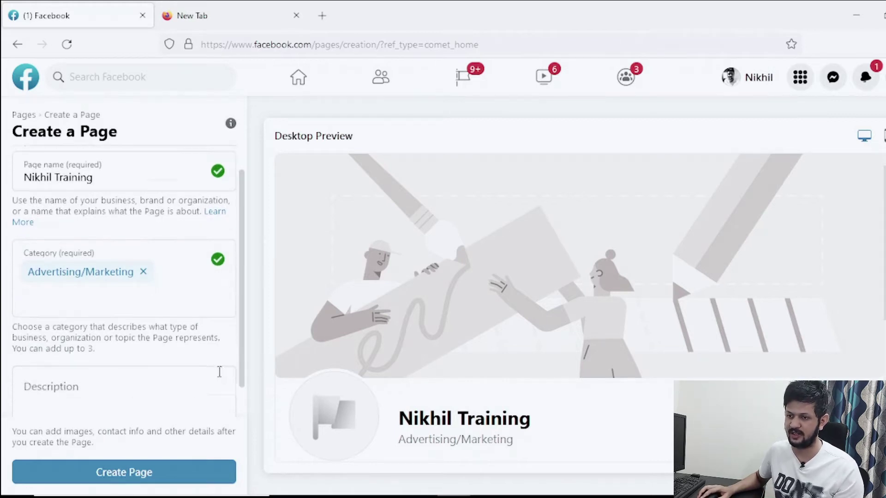
left_click(151, 345)
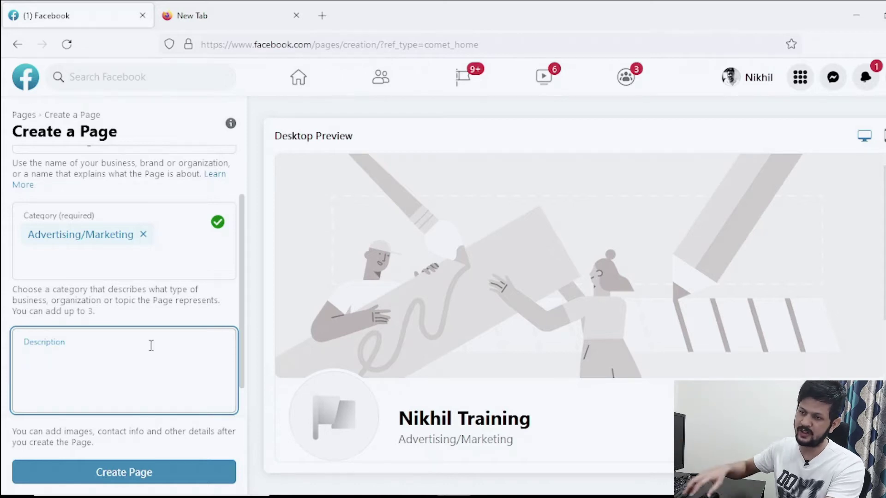
scroll(157, 344, "up", 3)
scroll(157, 344, "down", 3)
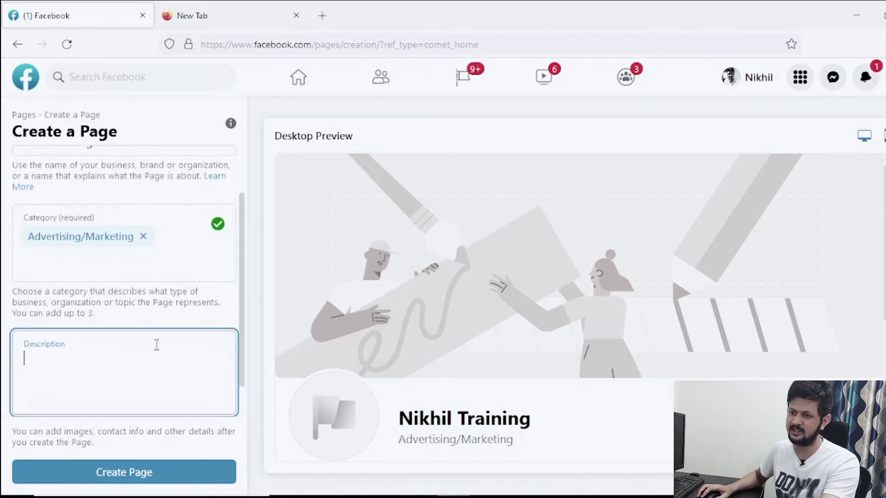
scroll(156, 343, "up", 3)
scroll(163, 270, "down", 3)
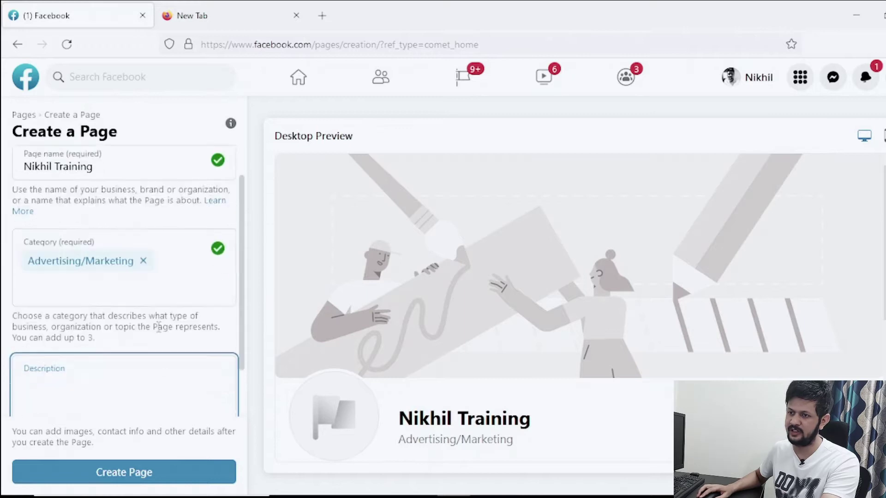
left_click(127, 473)
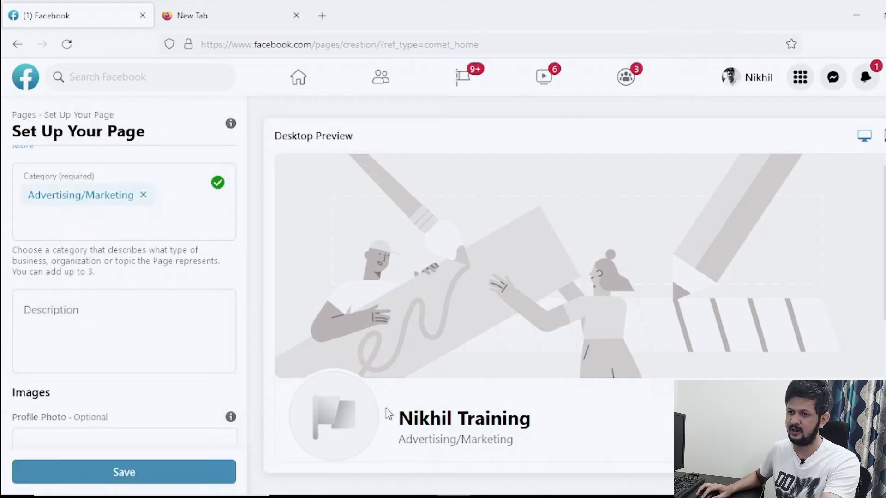
Scroll the Set Up Your Page step to review the Profile Photo and Cover Photo slots.
scroll(215, 380, "down", 5)
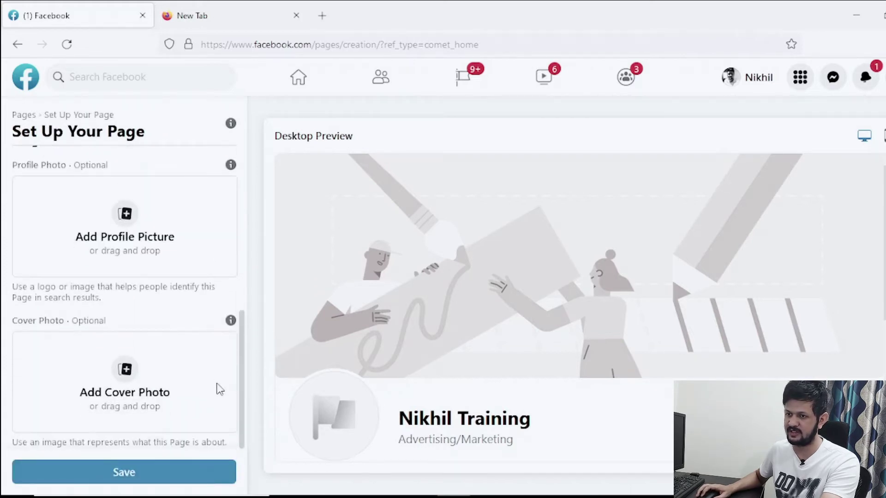
scroll(209, 330, "up", 5)
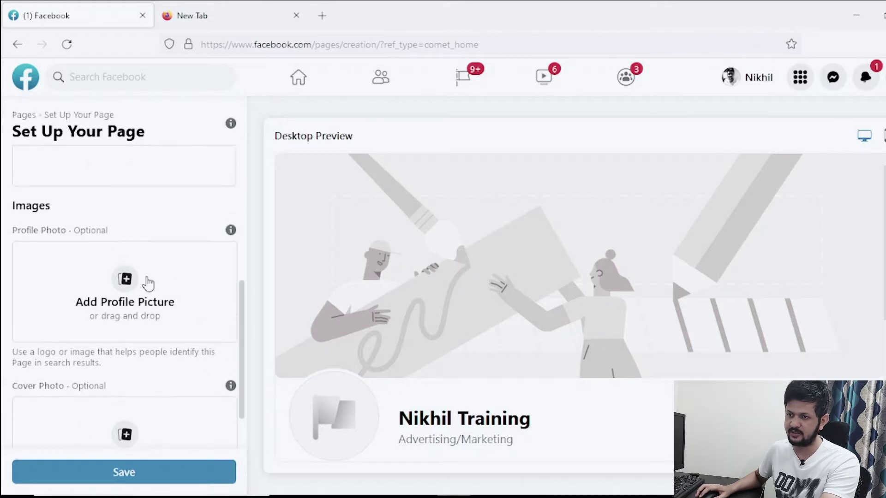
scroll(113, 307, "down", 5)
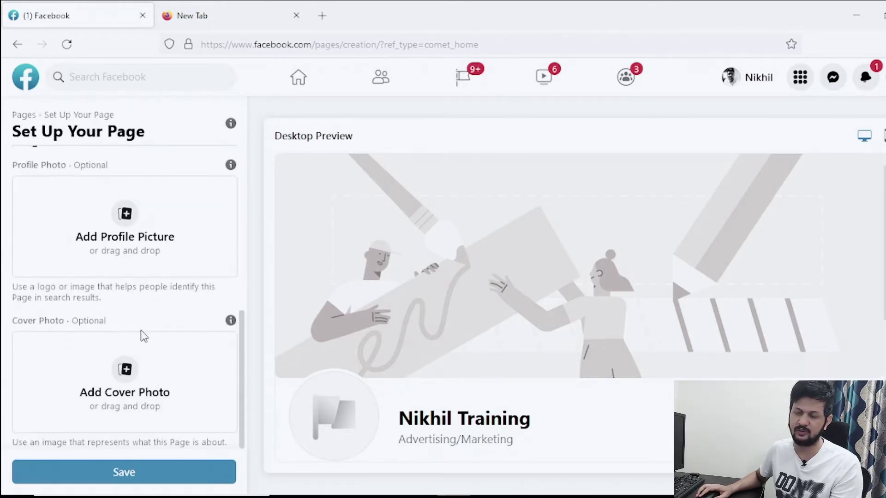
scroll(130, 272, "up", 2)
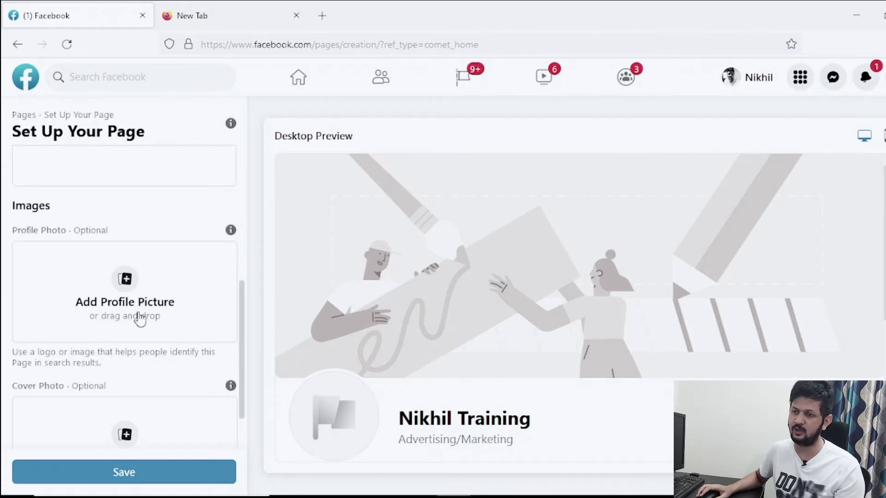
scroll(140, 318, "down", 2)
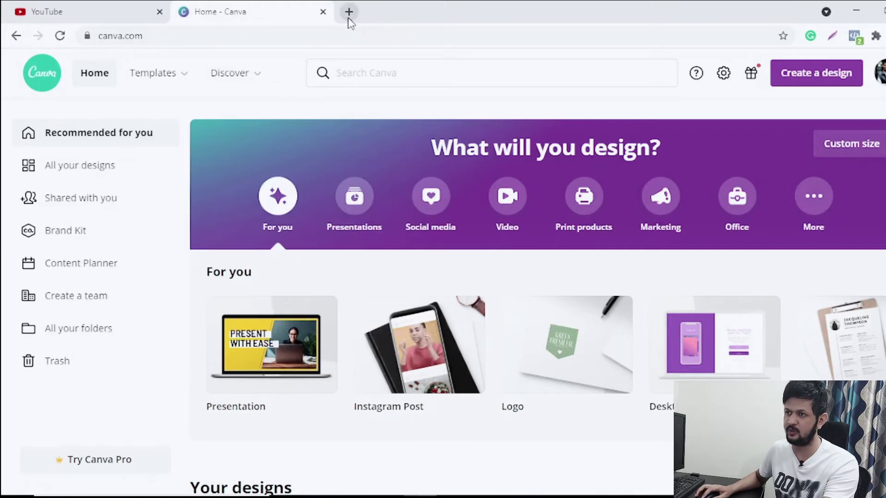
Google 'facebook page cover photo size' in a new tab to get 820 × 312 px.
left_click(349, 11)
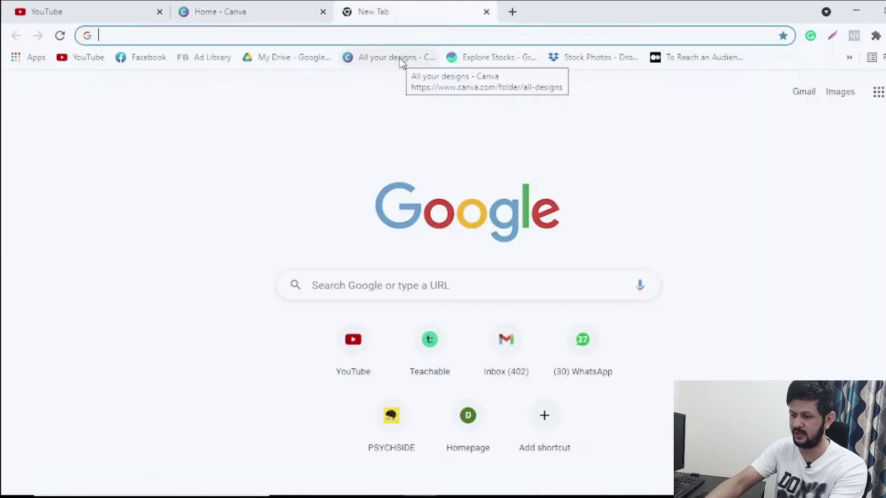
type("face")
key("Down")
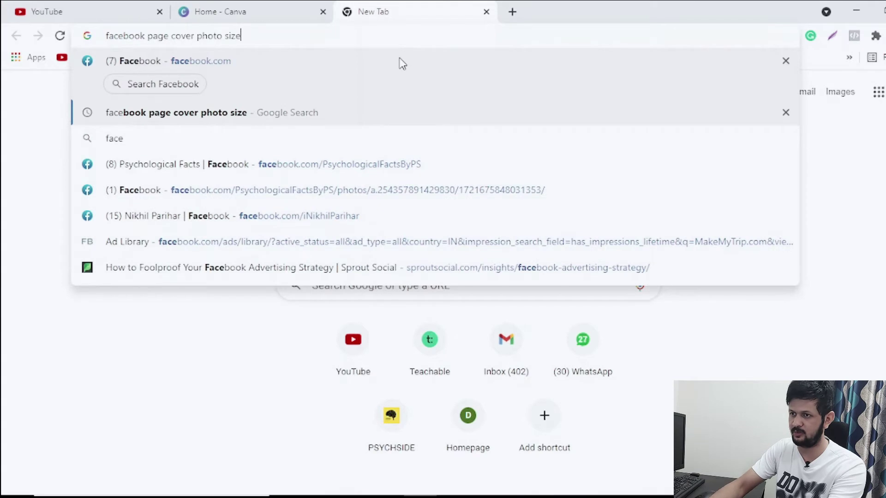
key("Return")
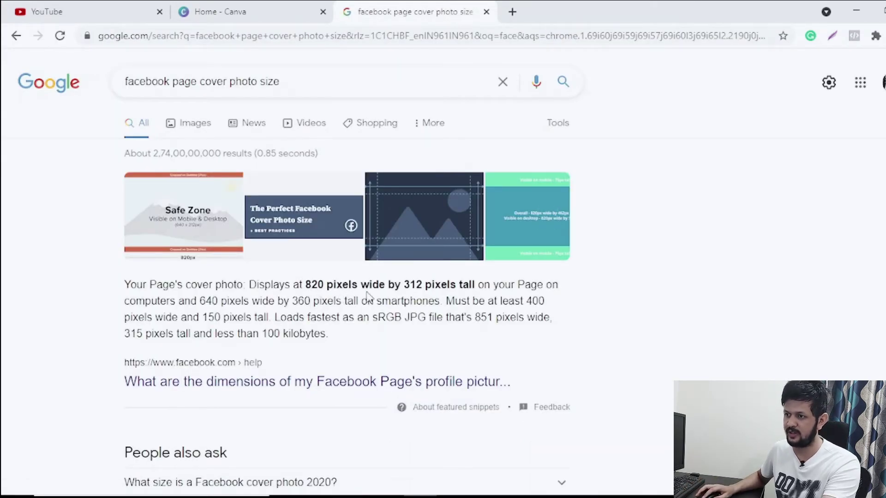
Create a custom-size Canva design of 820 × 312 px for the cover.
left_click(288, 12)
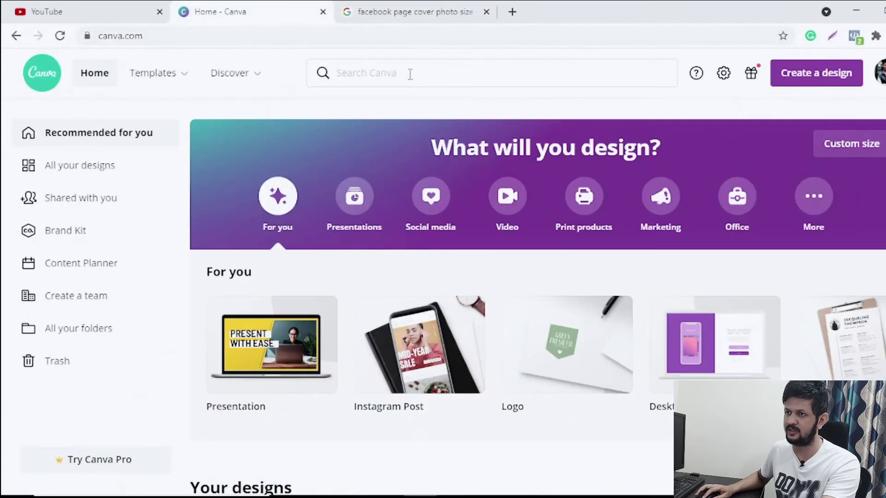
left_click(834, 83)
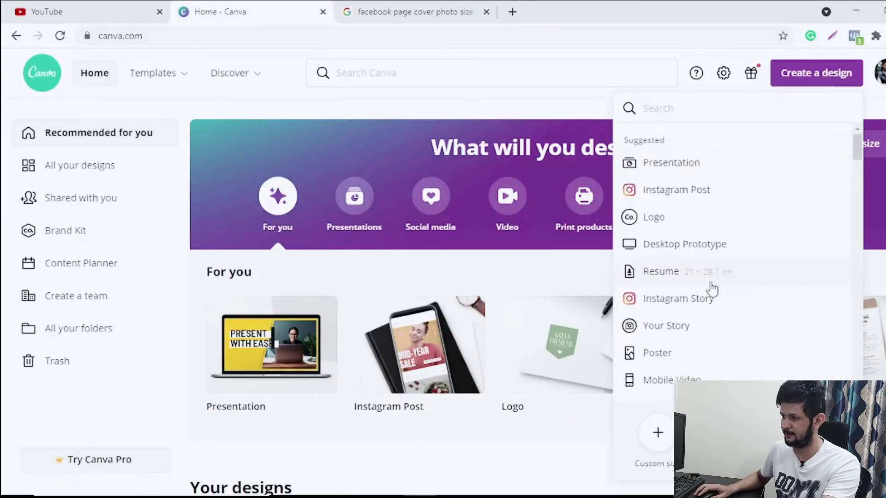
left_click(665, 438)
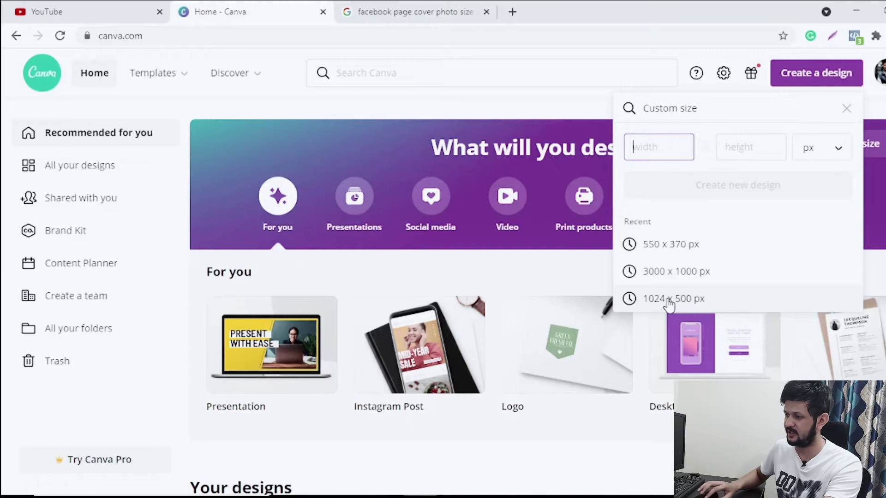
type("820")
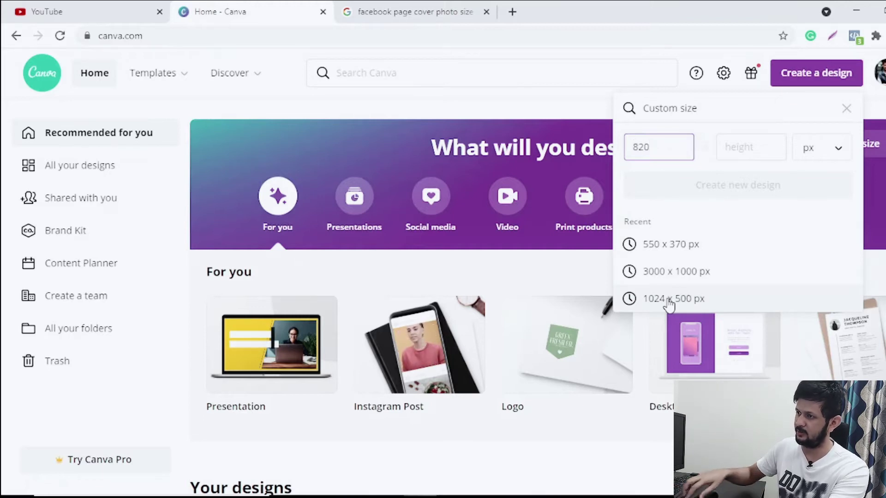
left_click(750, 146)
type("312")
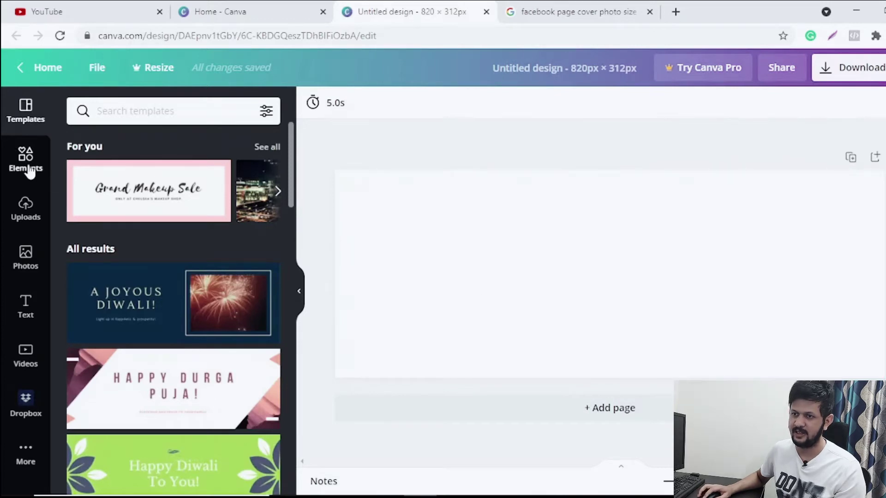
Search Canva's stock photos for 'with laptop' and browse the results.
left_click(27, 262)
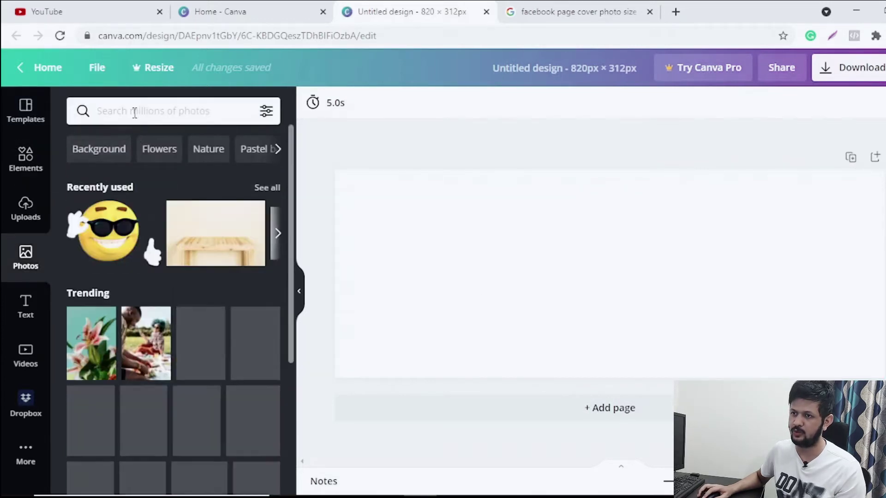
left_click(134, 112)
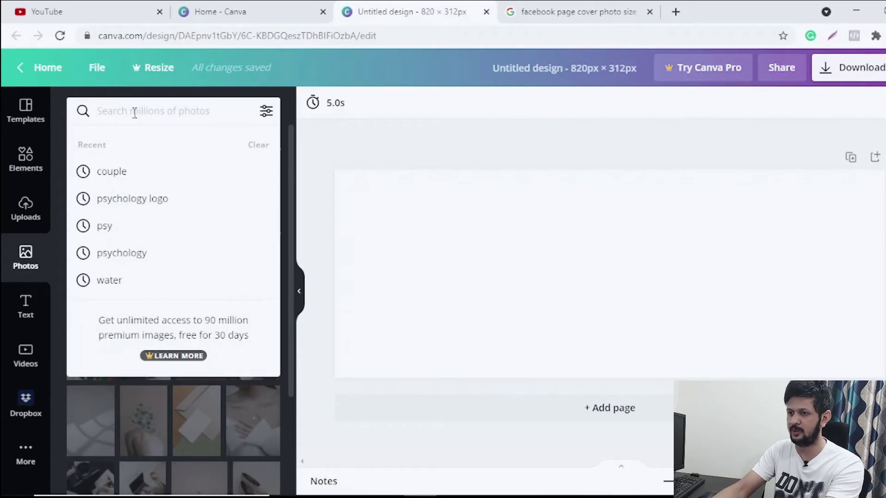
type("with")
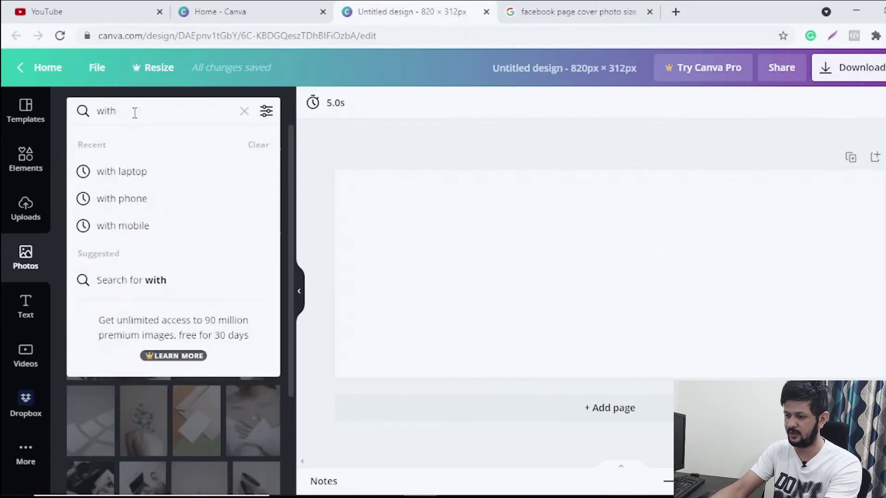
type(" laptop")
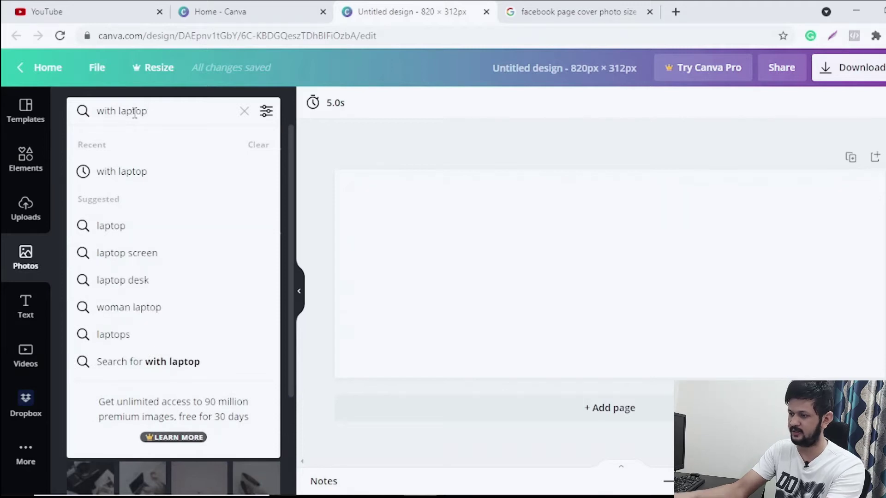
key("Return")
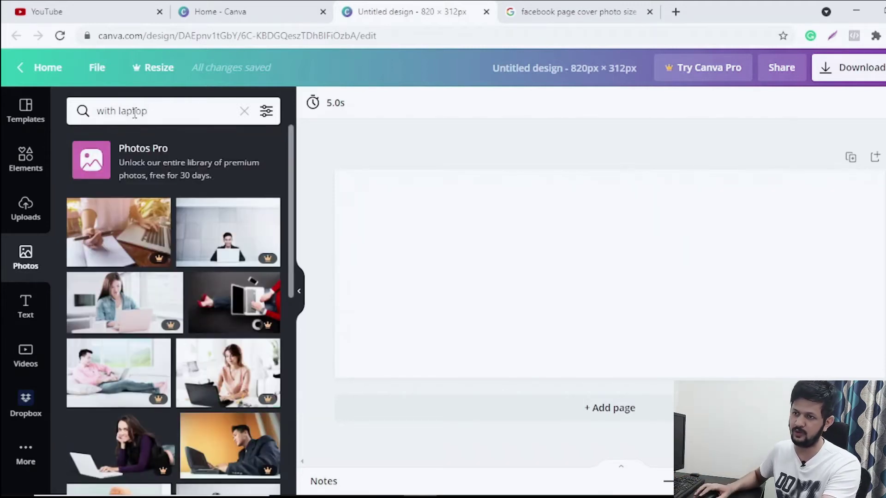
scroll(214, 184, "down", 4)
scroll(213, 190, "down", 7)
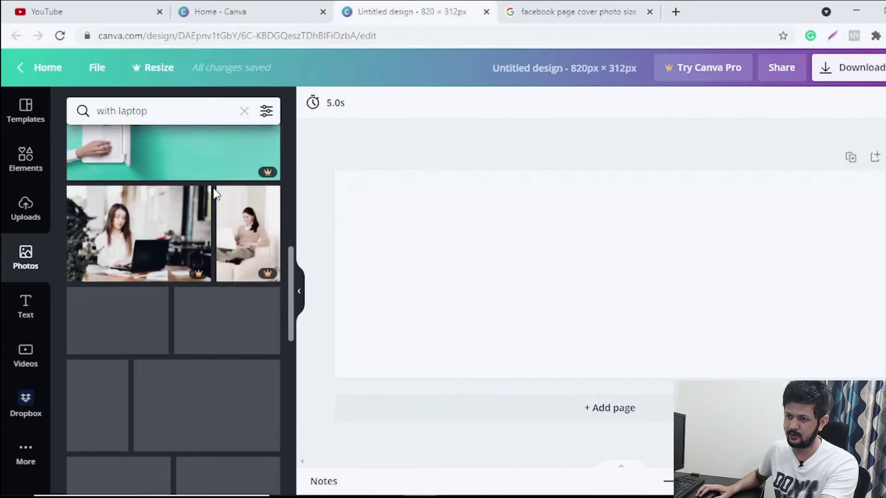
scroll(214, 196, "down", 2)
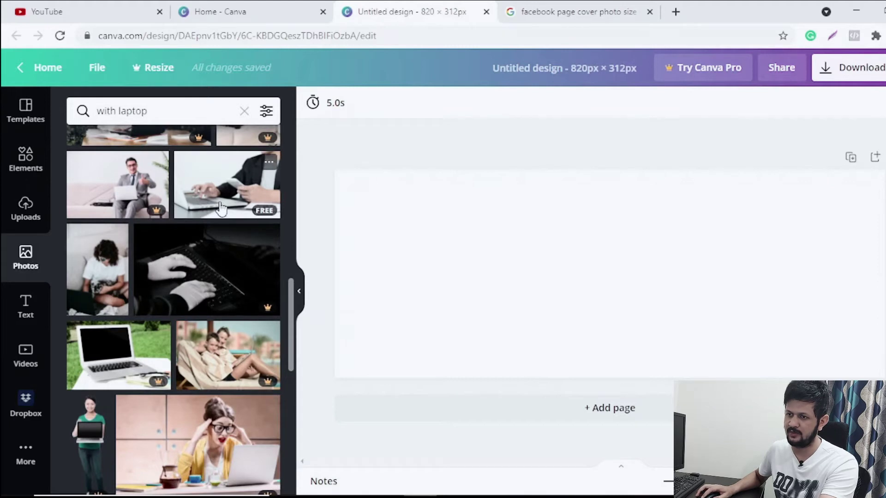
scroll(223, 205, "down", 2)
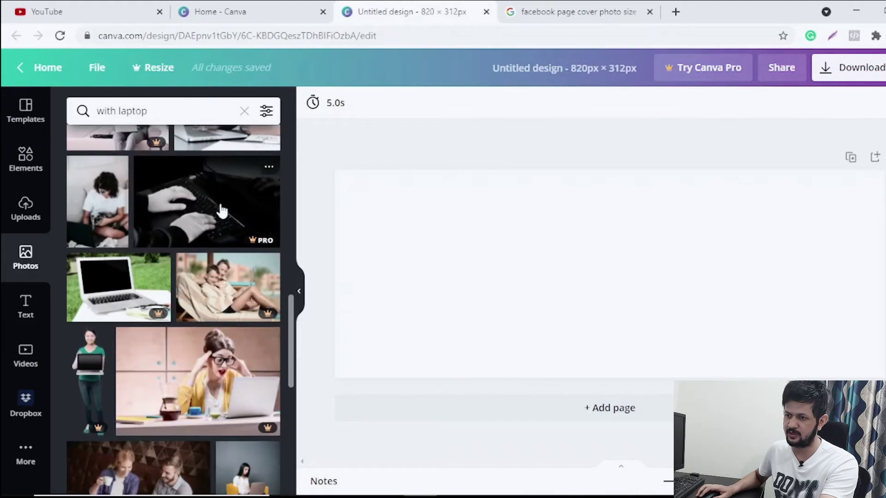
Insert the free laptop-and-phone photo and stretch it to fill the whole 820 × 312 cover.
scroll(223, 205, "up", 4)
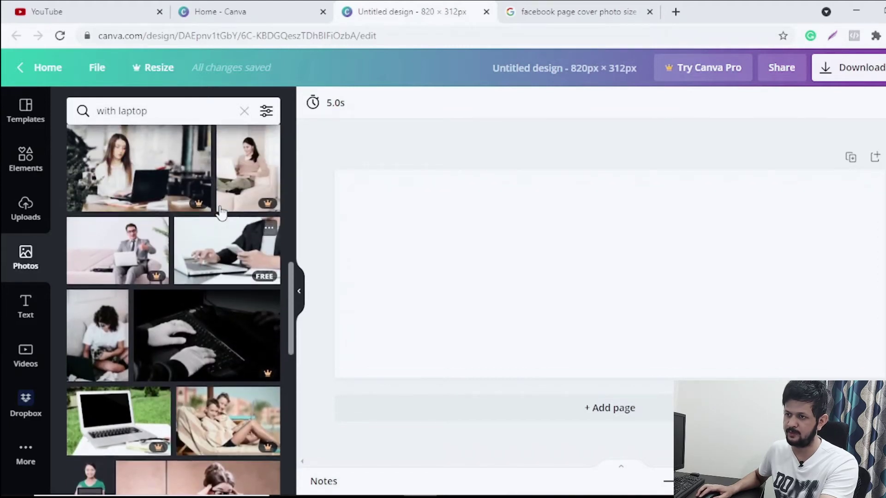
left_click(208, 263)
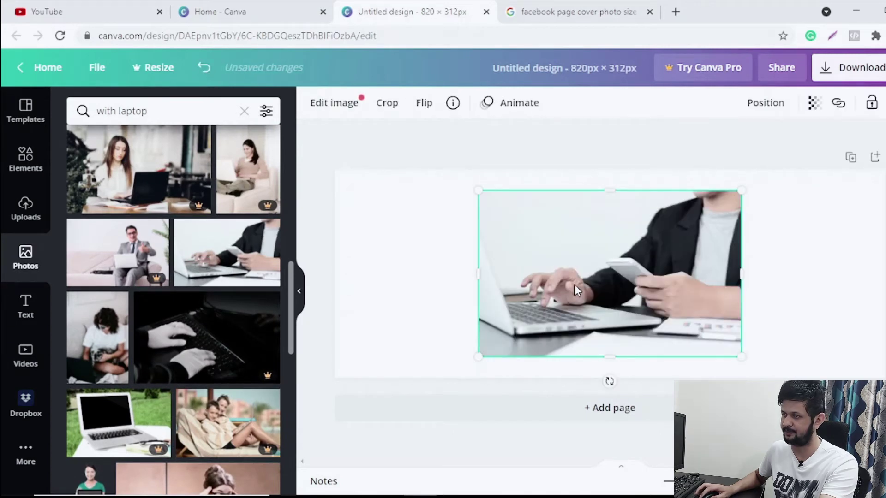
left_click_drag(574, 284, 430, 264)
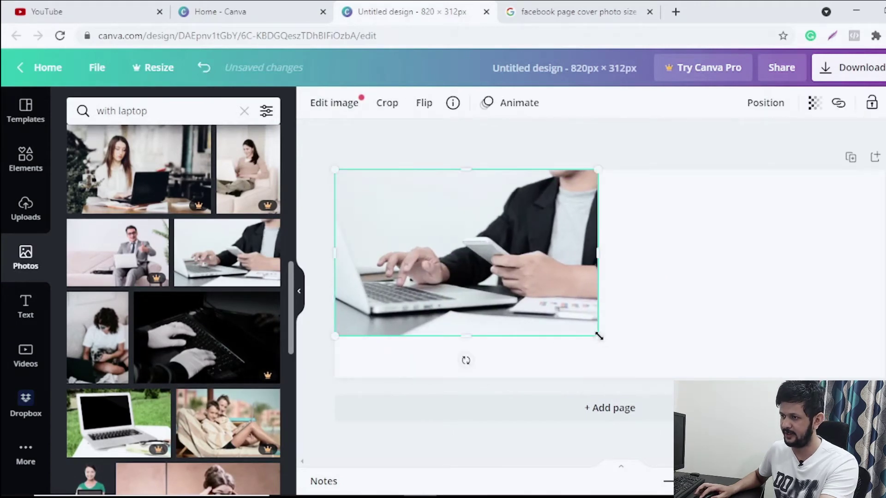
left_click_drag(609, 338, 884, 497)
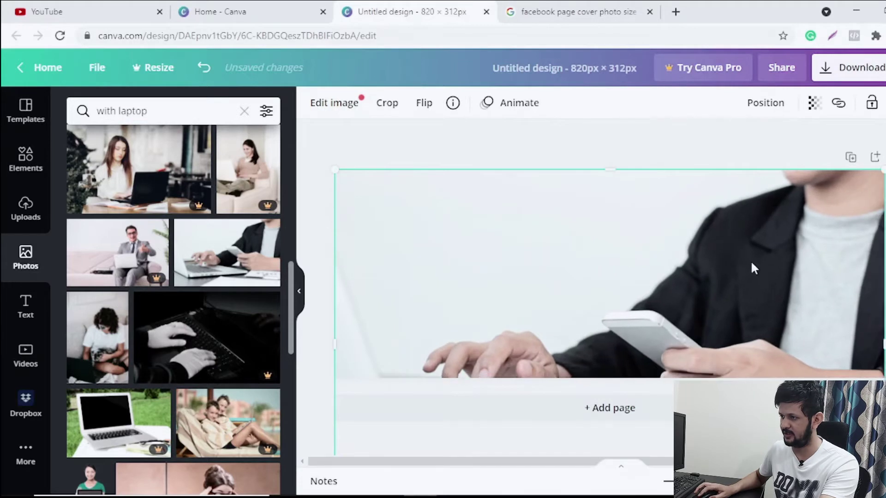
left_click_drag(742, 259, 737, 146)
left_click(675, 132)
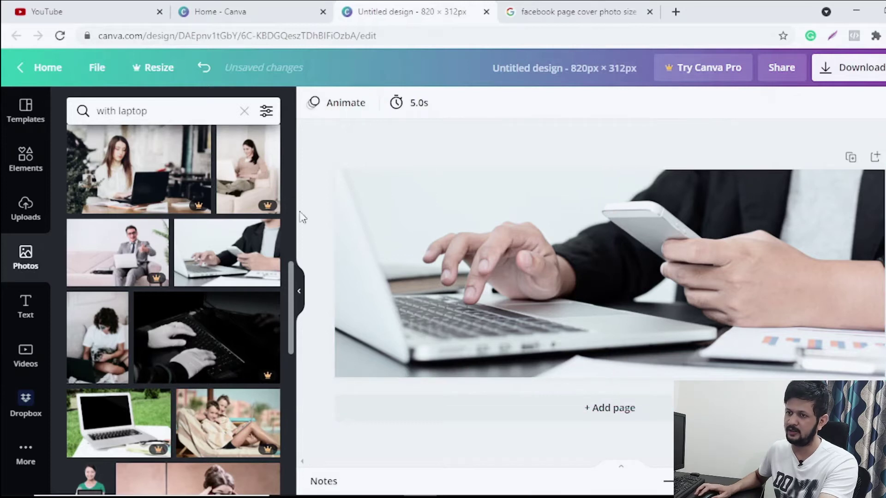
left_click(28, 172)
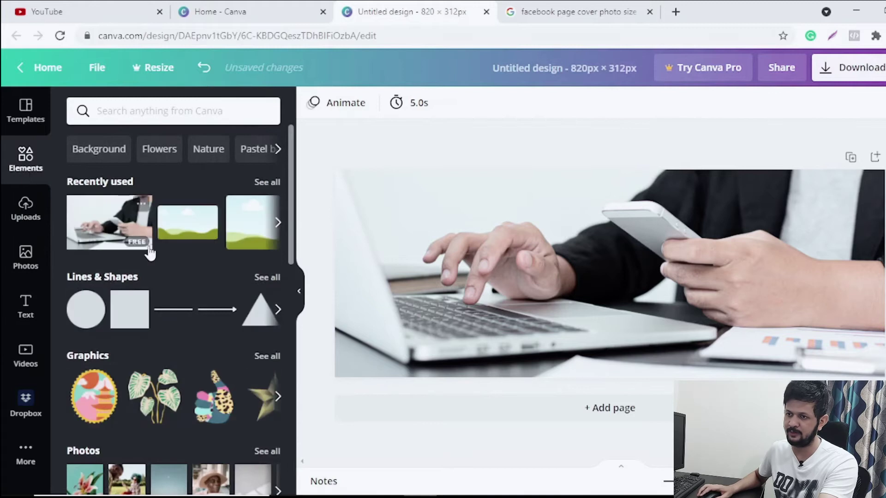
Add a square shape and stretch it into a rectangle covering the whole cover.
left_click(125, 309)
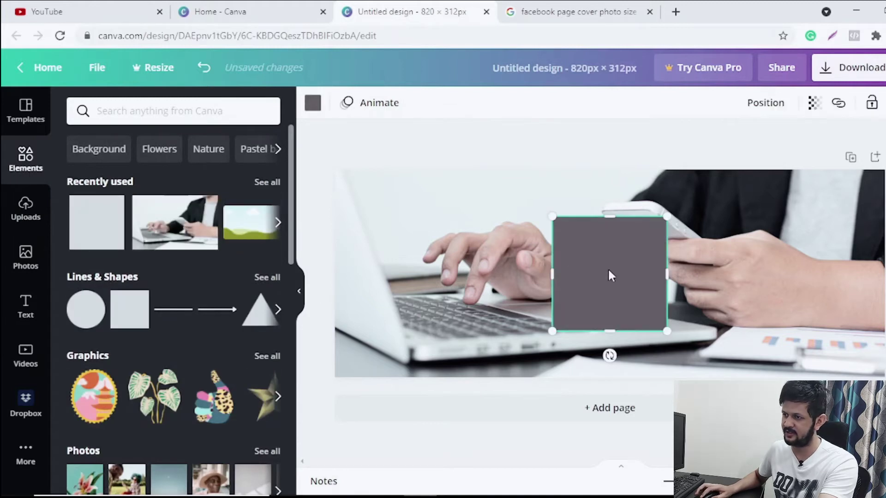
left_click_drag(609, 276, 391, 225)
left_click_drag(447, 283, 528, 401)
left_click_drag(547, 276, 838, 294)
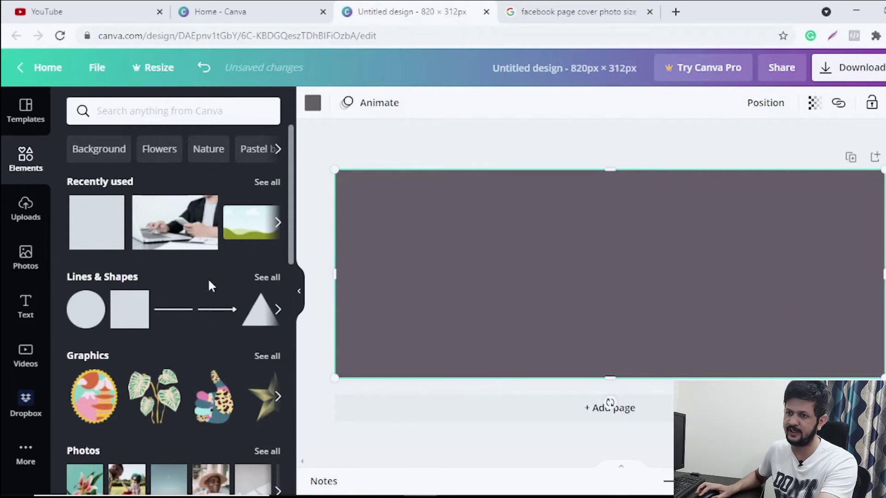
Make the rectangle pure black with transparency 77 to darken the photo.
left_click(313, 106)
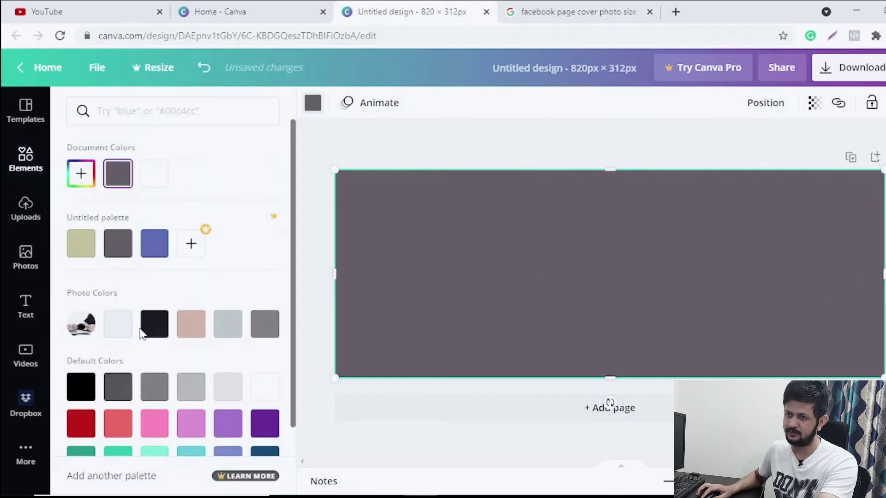
left_click(157, 328)
left_click(82, 387)
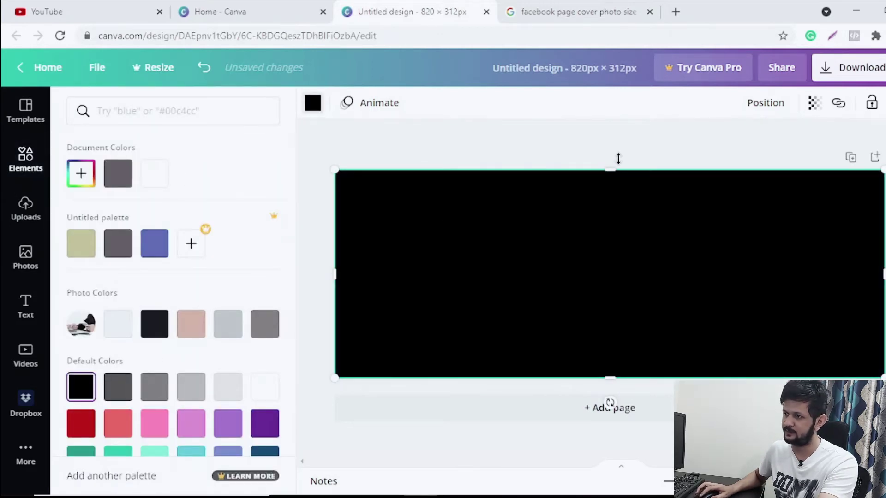
left_click(815, 105)
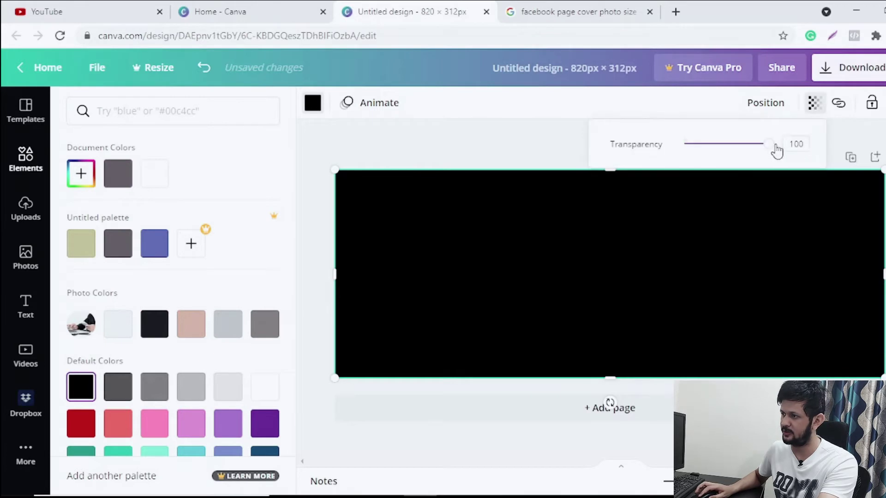
left_click_drag(776, 150, 752, 152)
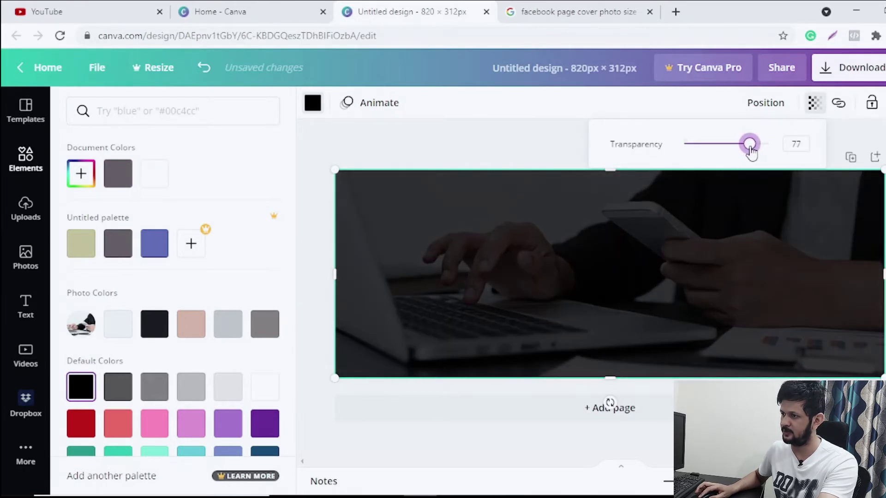
left_click(537, 146)
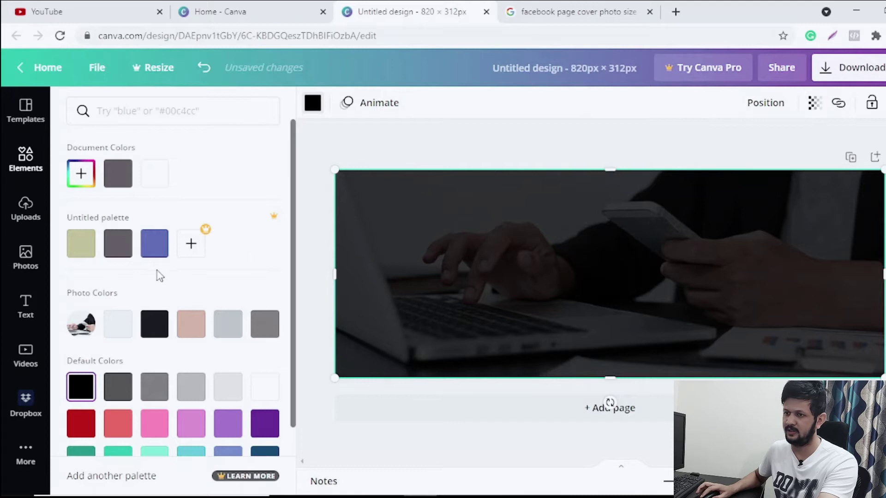
left_click(33, 318)
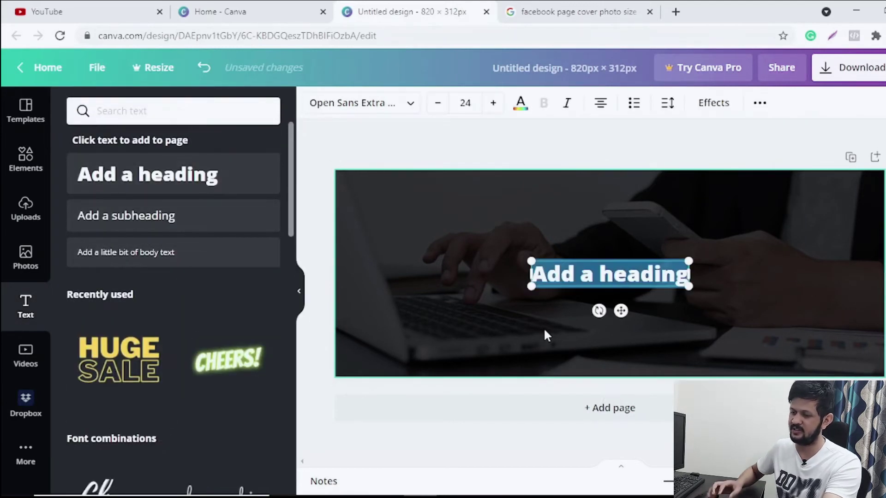
Type the heading 'Nikhil Training', enlarge it to size 30 and centre it on the cover.
type("Nikhil")
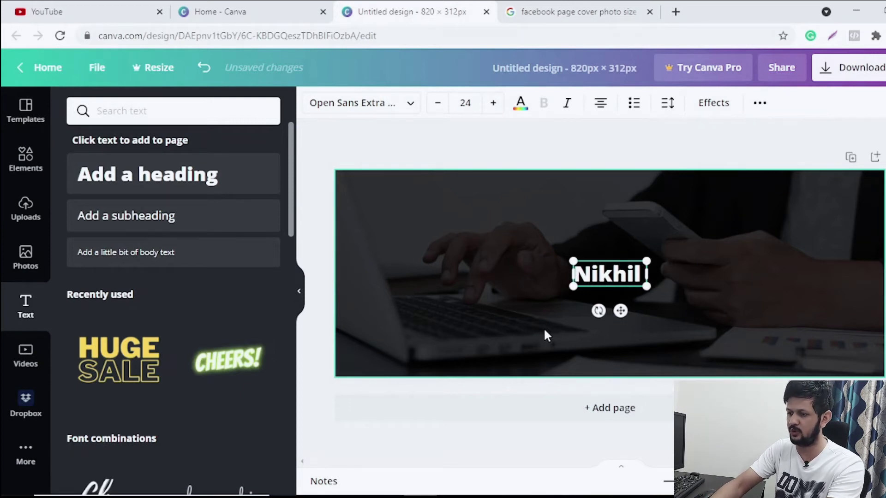
type(" Training")
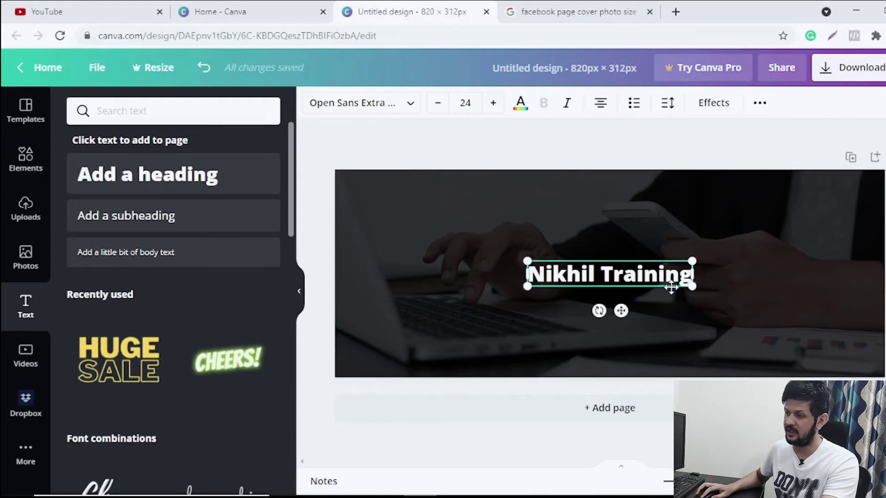
left_click_drag(654, 260, 647, 255)
left_click_drag(695, 292, 729, 299)
left_click_drag(646, 256, 633, 257)
Set the heading font to League Spartan after trying Bebas Neue.
left_click(384, 106)
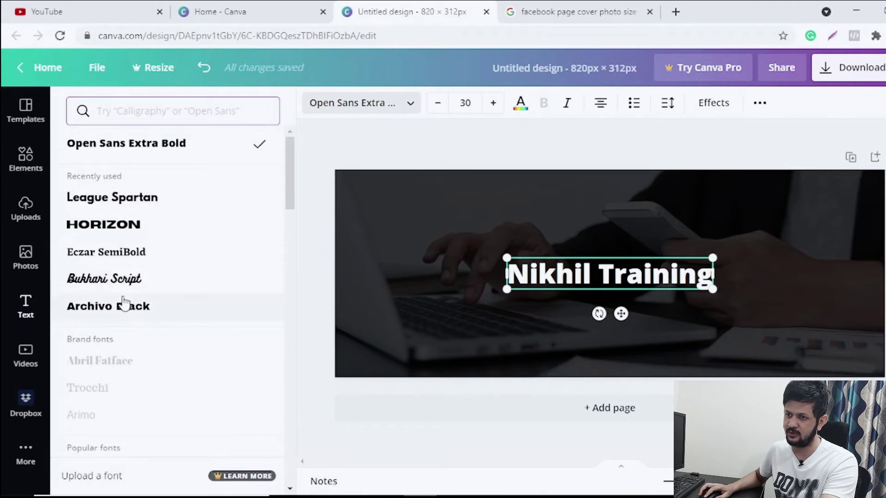
left_click(129, 202)
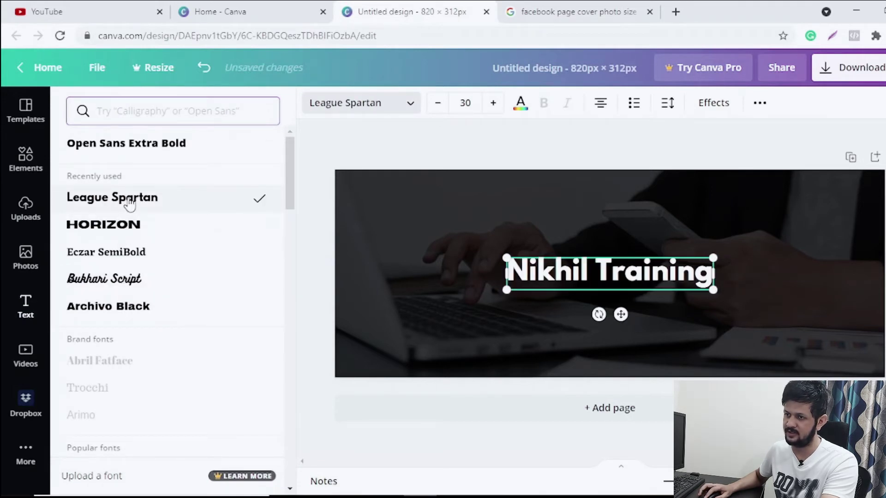
scroll(155, 226, "down", 8)
scroll(155, 234, "down", 1)
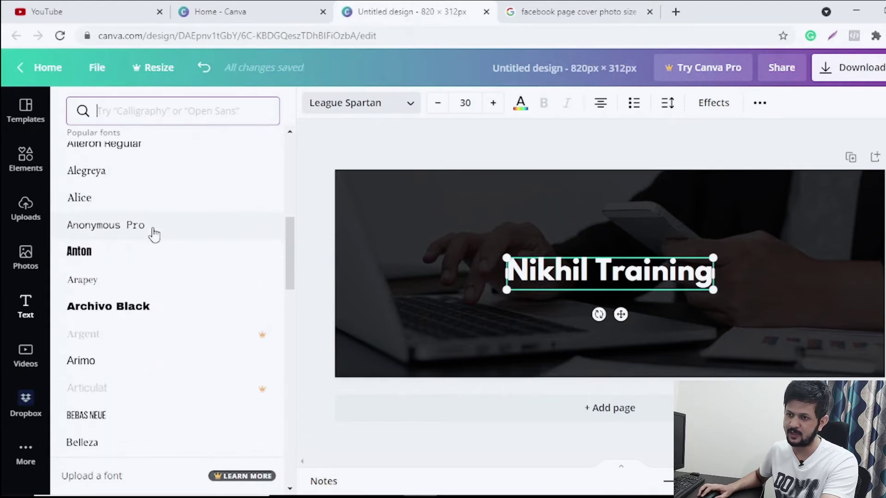
scroll(154, 234, "down", 3)
left_click(122, 287)
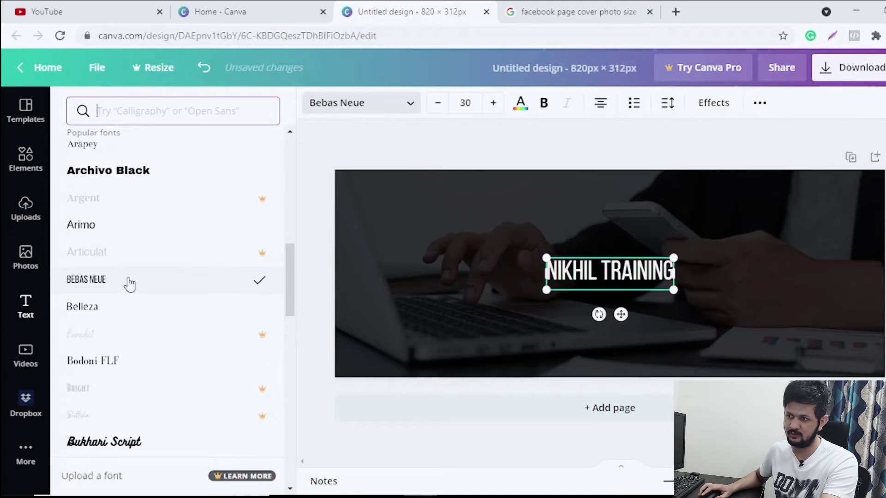
scroll(134, 285, "down", 3)
scroll(137, 287, "up", 6)
scroll(139, 287, "up", 5)
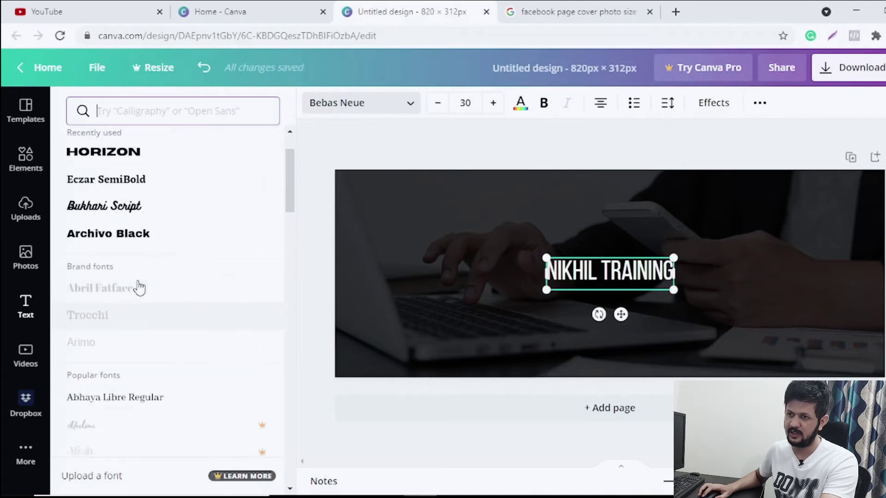
scroll(129, 230, "up", 2)
left_click(123, 202)
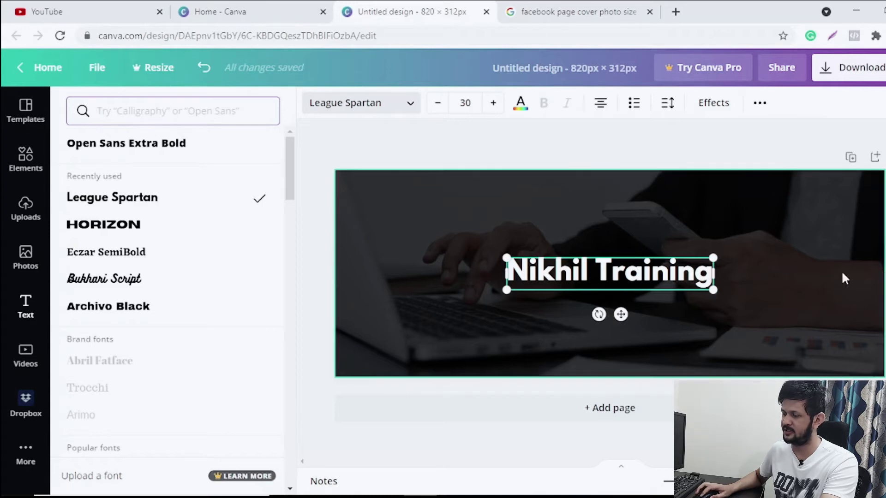
Shorten the white line to the title's width and place it just under 'Nikhil Training'.
left_click(790, 261)
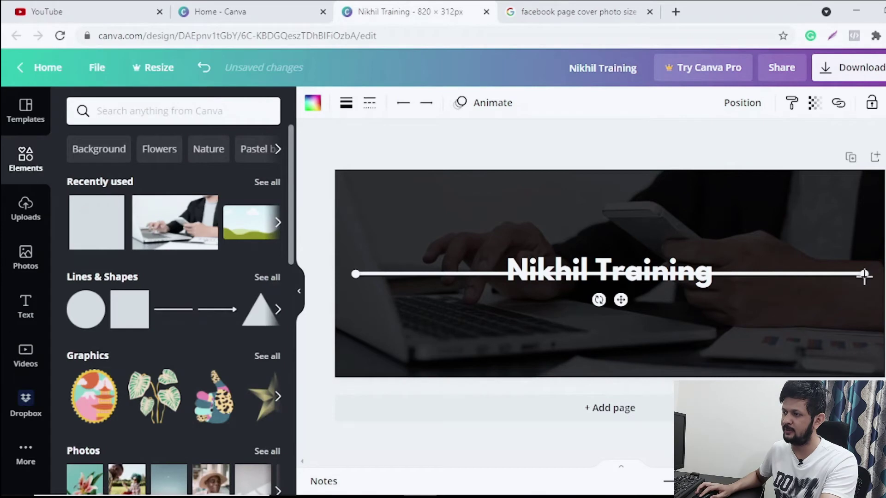
left_click_drag(863, 276, 610, 274)
left_click_drag(459, 273, 585, 295)
left_click(773, 280)
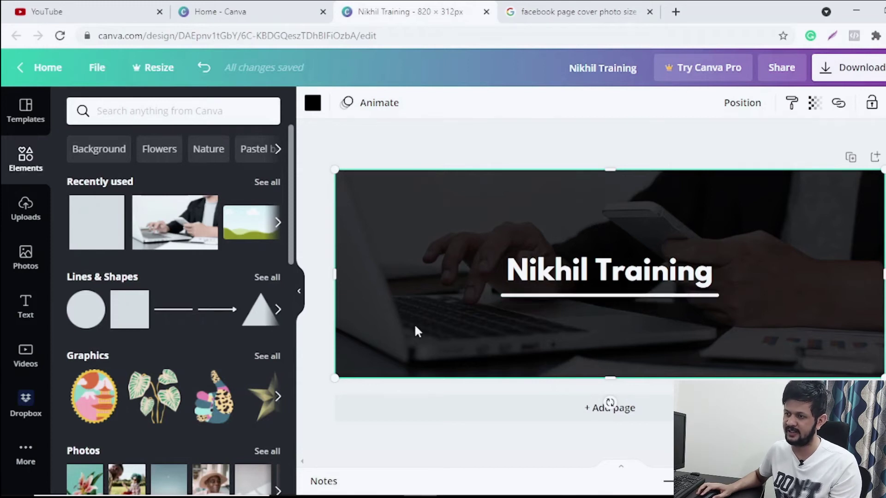
left_click(315, 199)
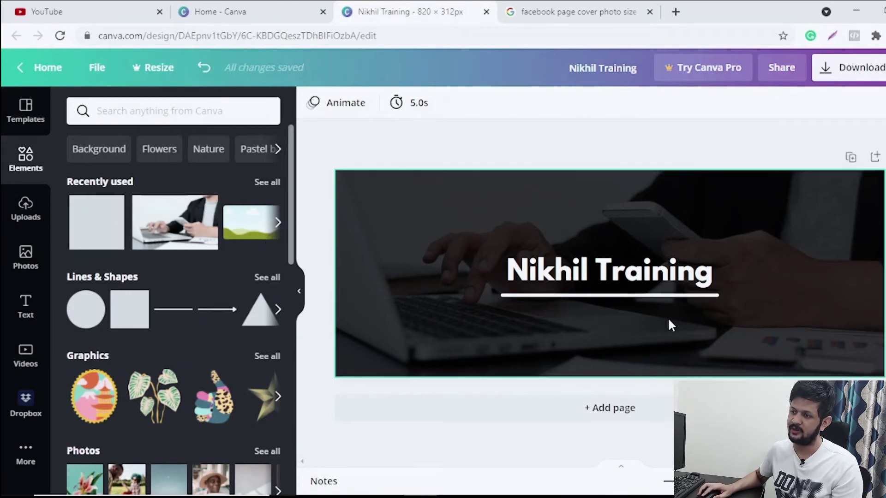
Add a text box below the line reading 'Best Training Consultant'.
left_click(26, 307)
left_click_drag(109, 191, 613, 315)
type("Best Training")
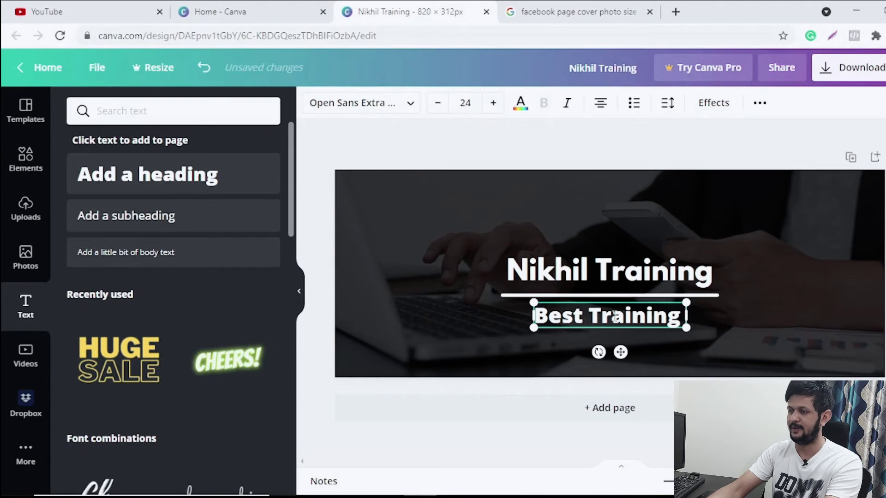
type(" Consi")
key("BackSpace")
type("ultat")
key("BackSpace")
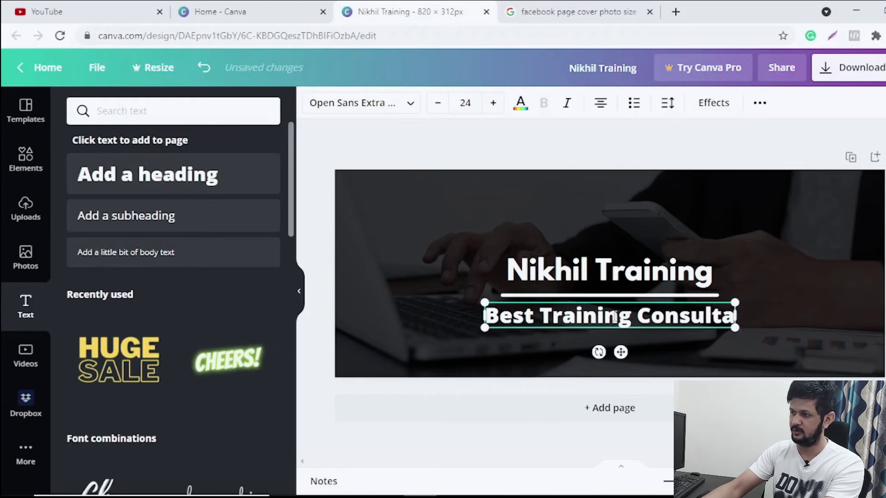
type("nt")
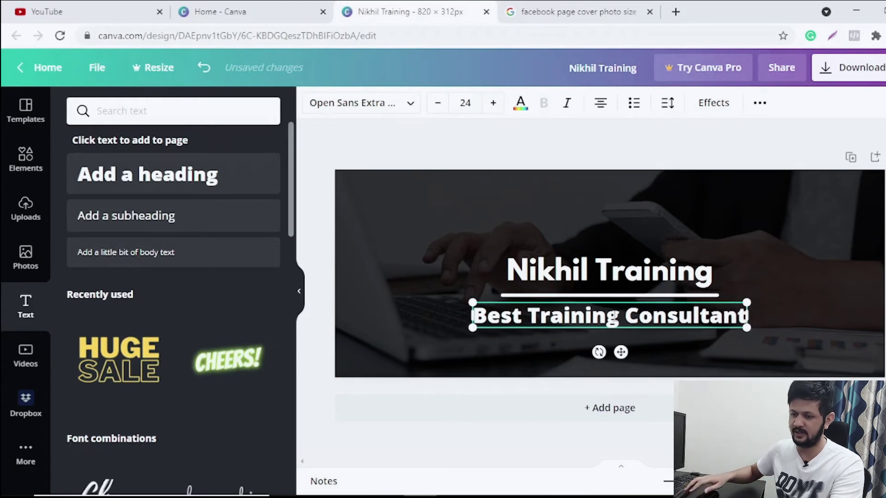
key("ctrl+a")
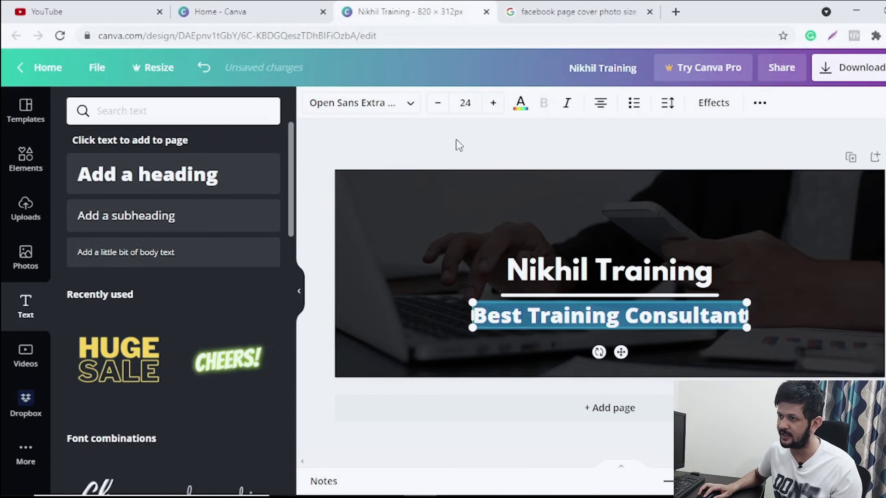
Set the subtitle in Alegreya at size 13, nudged up toward the line.
left_click(397, 106)
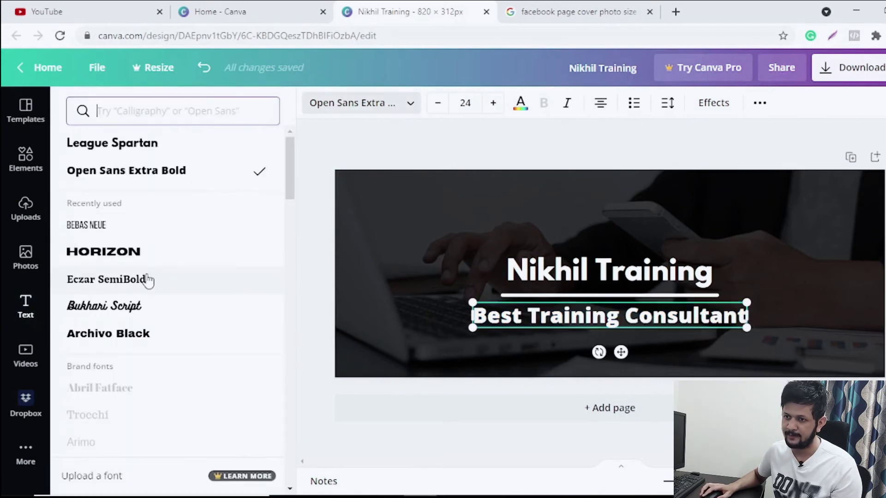
left_click(122, 234)
scroll(217, 264, "down", 10)
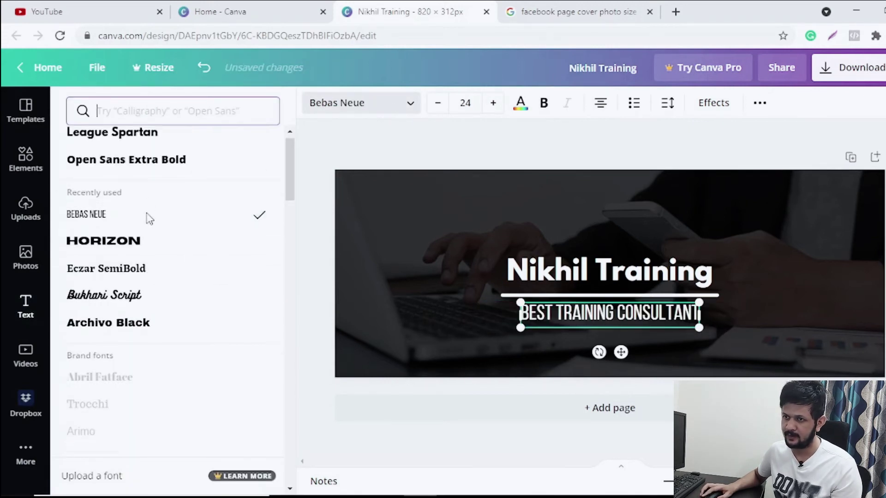
scroll(153, 229, "up", 3)
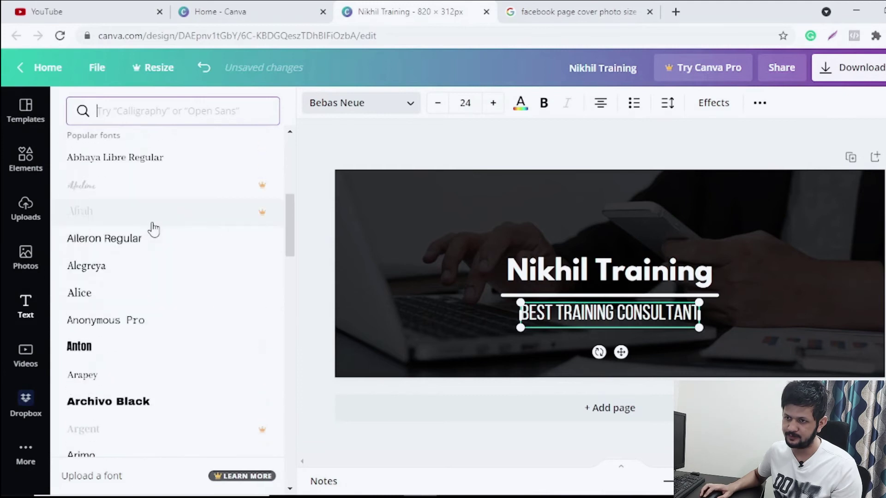
left_click(115, 268)
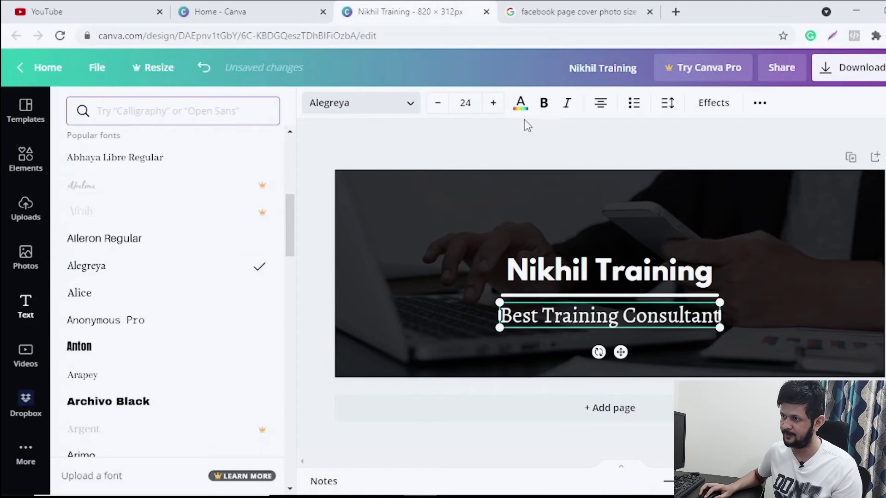
left_click(437, 104)
left_click(437, 104)
left_click(438, 104)
left_click(437, 104)
left_click(437, 104)
left_click(438, 103)
left_click(437, 104)
left_click(437, 105)
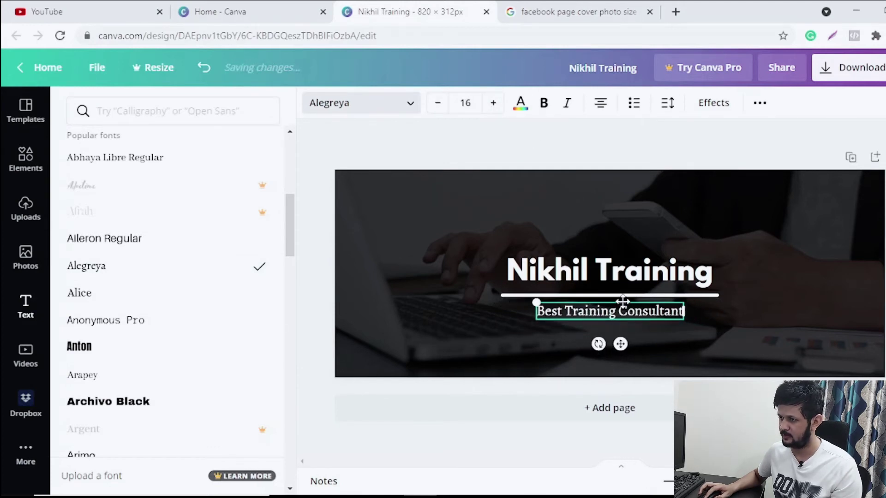
left_click_drag(621, 300, 623, 295)
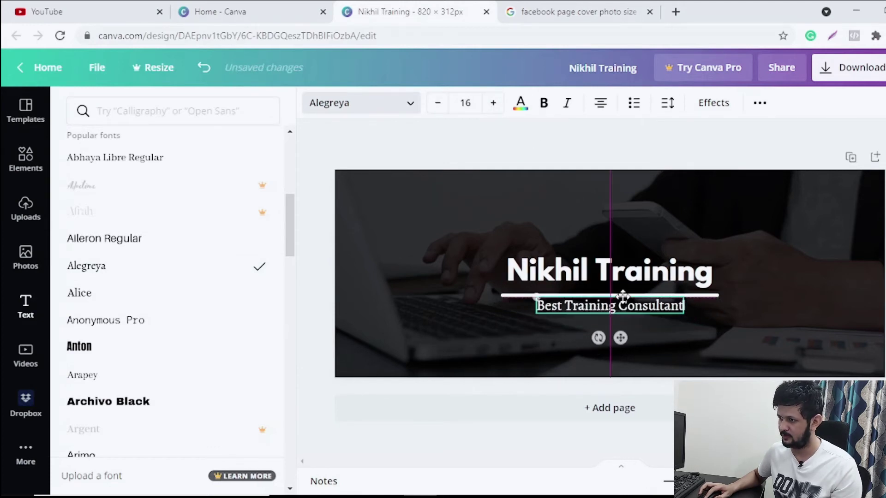
left_click(433, 106)
left_click(433, 106)
left_click(434, 106)
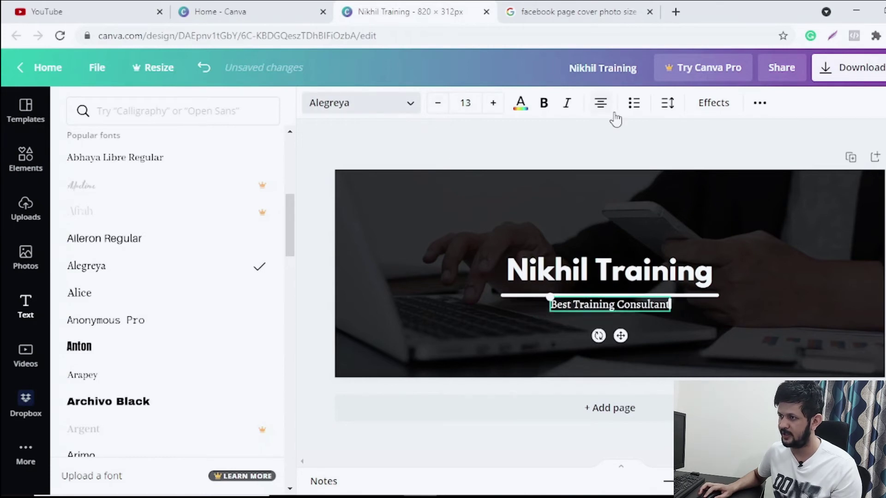
Widen the subtitle's letter spacing to 335.
left_click(670, 107)
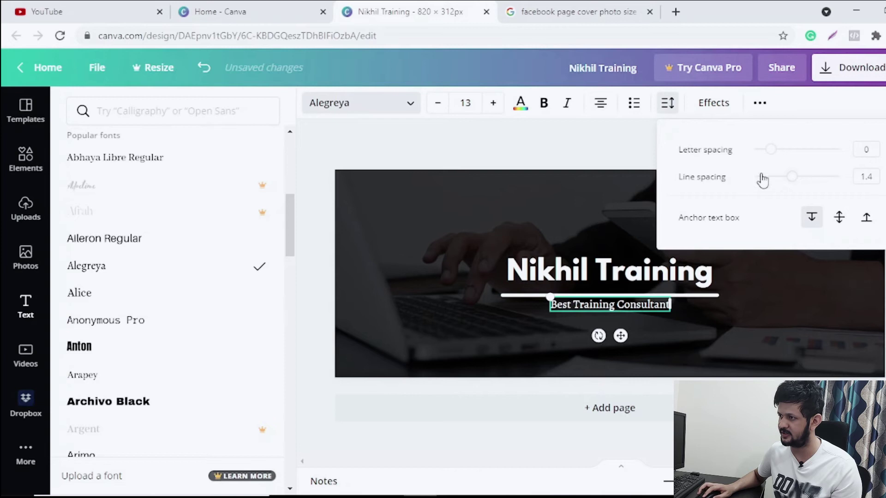
left_click_drag(775, 156, 802, 155)
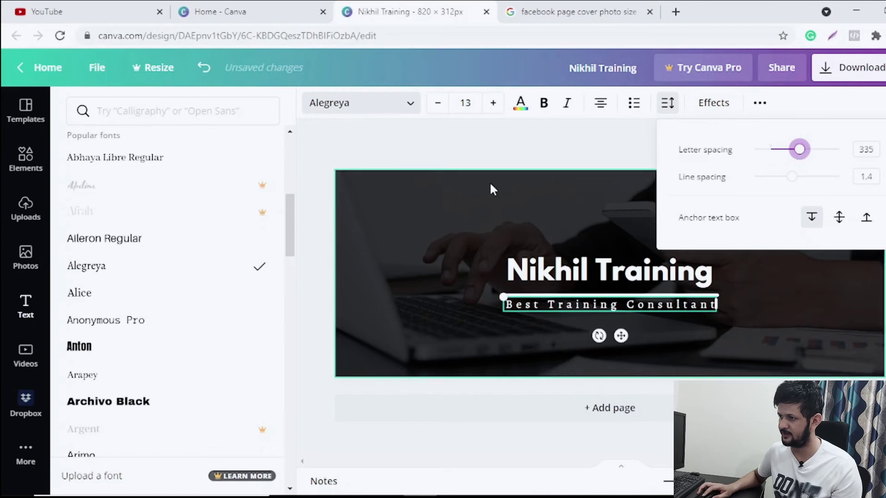
key("Escape")
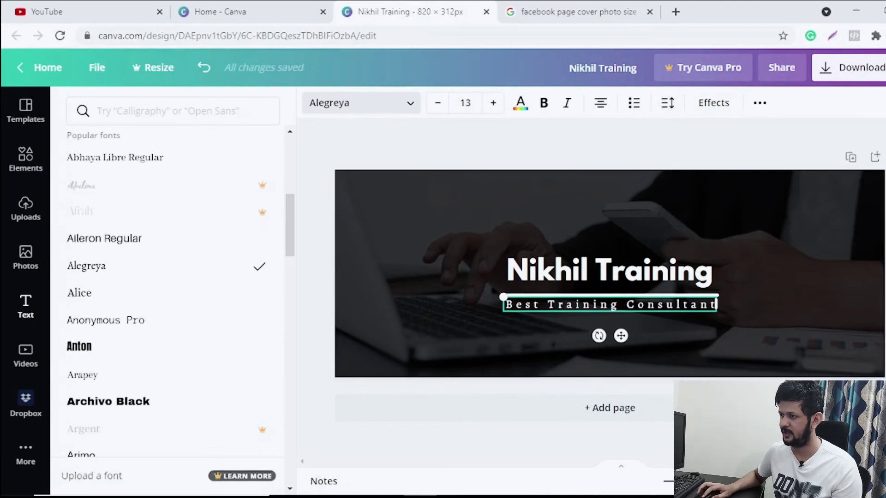
key("Escape")
key("Escape")
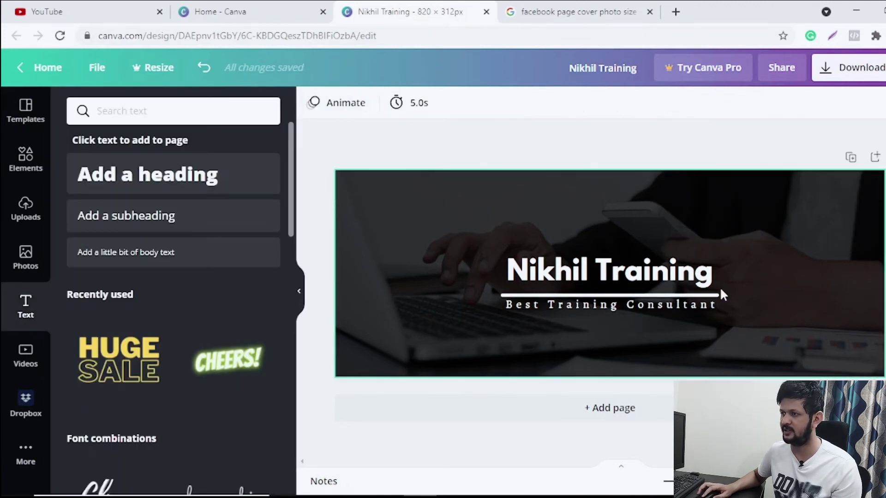
Download the cover design as a PNG and return to the Canva home page.
left_click(862, 70)
left_click(807, 331)
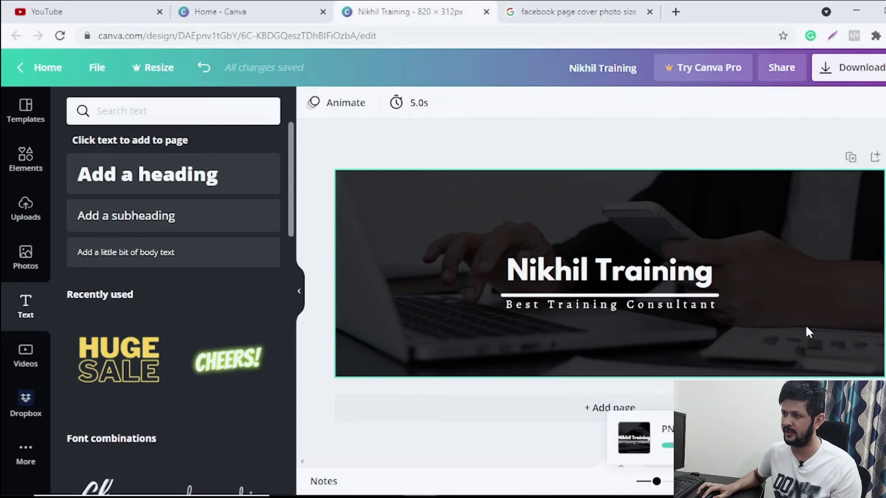
left_click(285, 6)
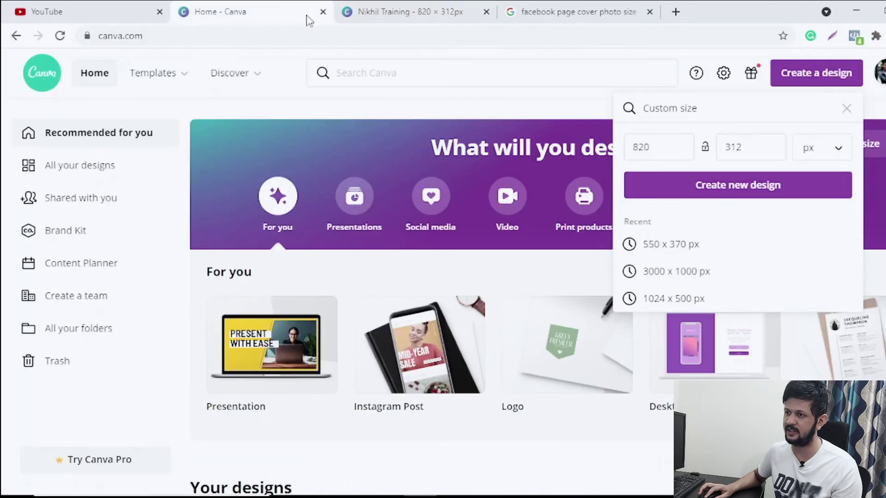
left_click(543, 111)
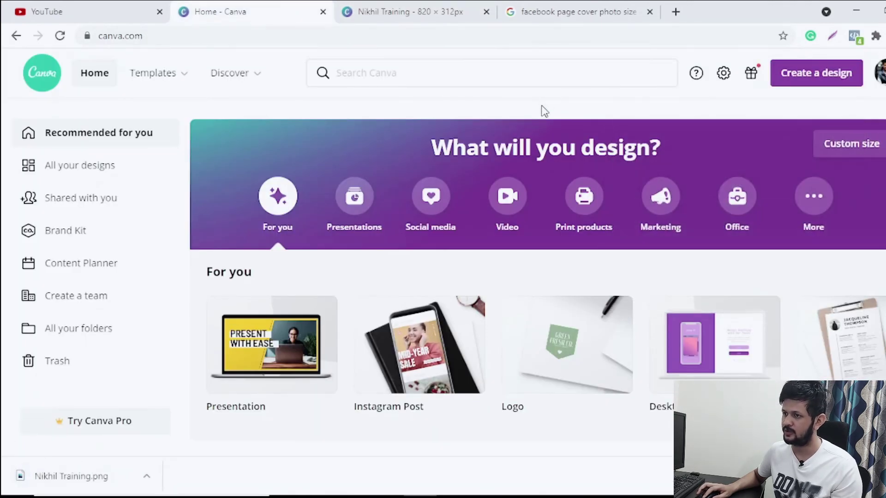
Search Canva for 'logo' and browse the Logo template results.
left_click(456, 72)
type("logo")
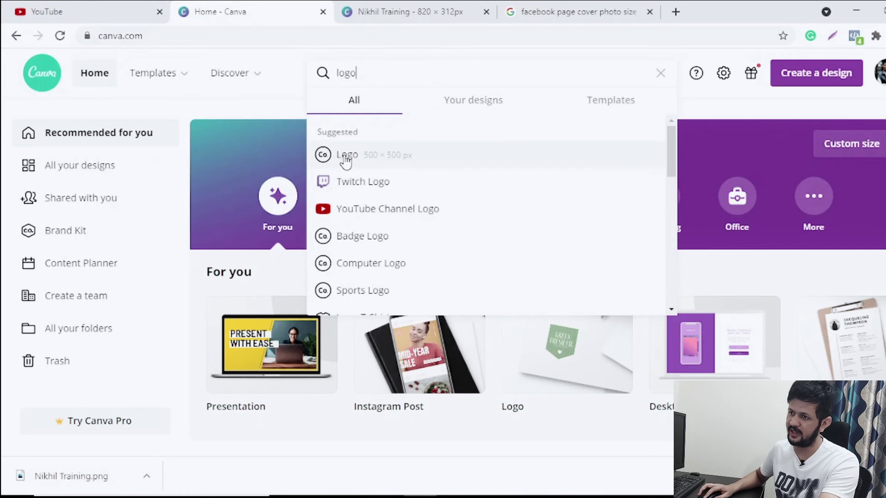
left_click(347, 156)
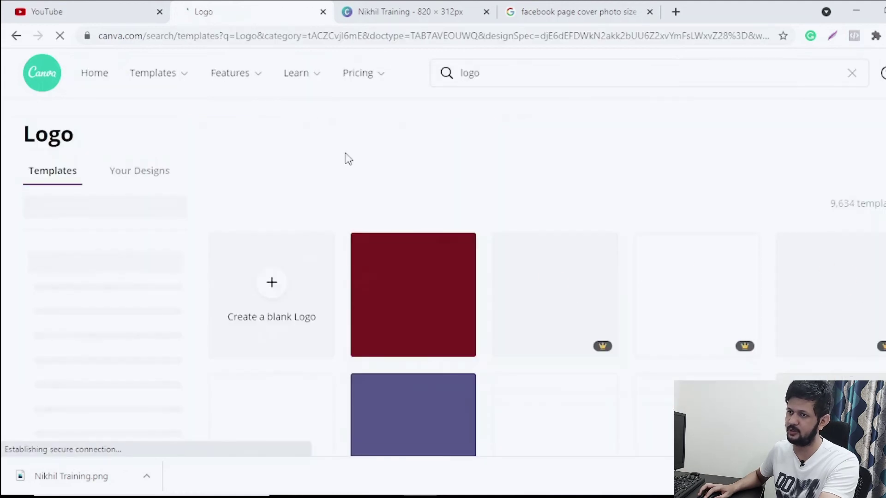
scroll(481, 192, "down", 7)
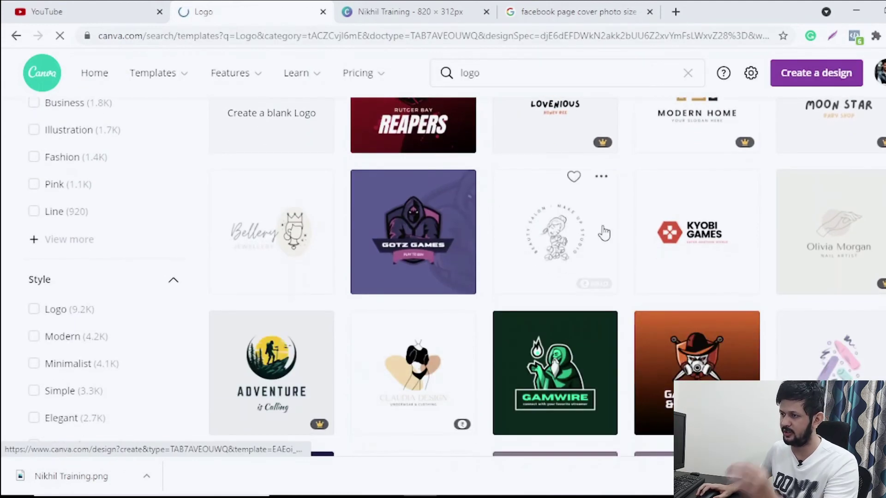
scroll(490, 269, "down", 5)
scroll(489, 272, "down", 12)
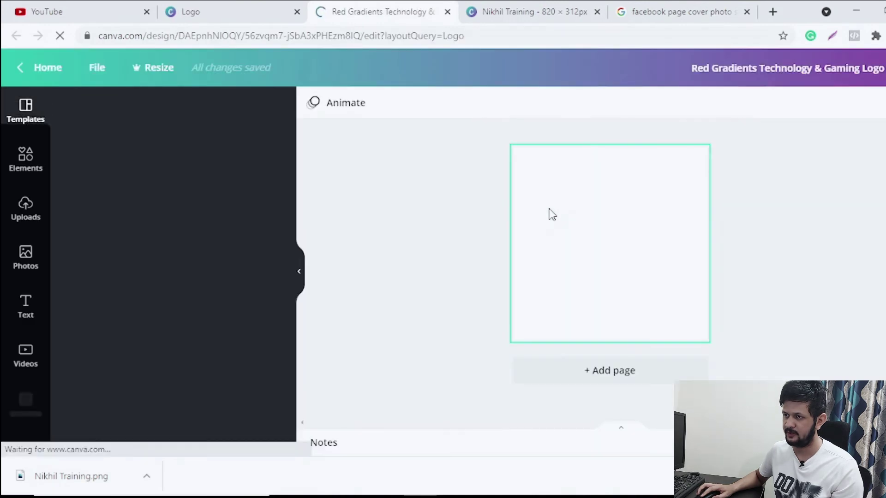
Replace the TECHTAB text with NIKHIL, move it up, and delete the leftover A graphic.
left_click(605, 261)
left_click(606, 257)
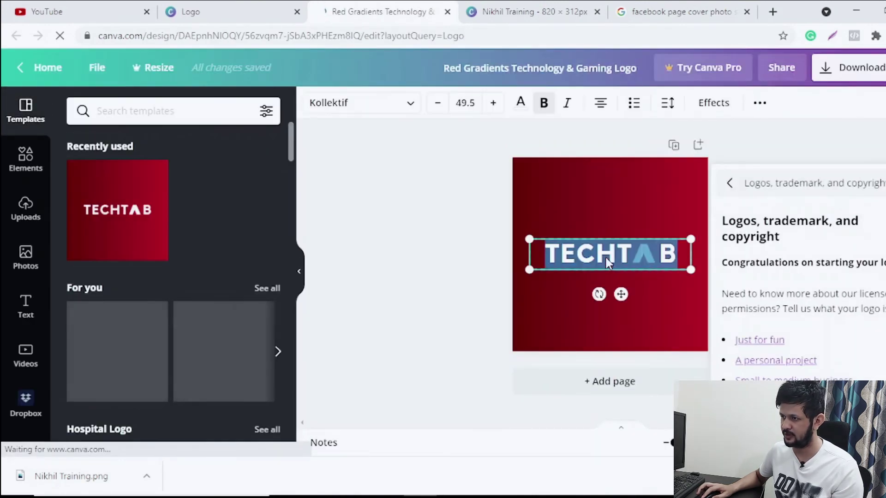
type("NIKA")
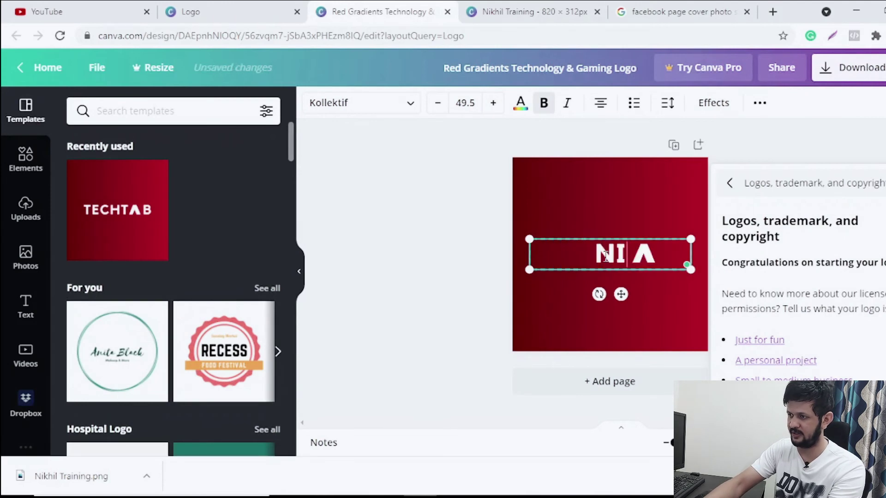
type("H")
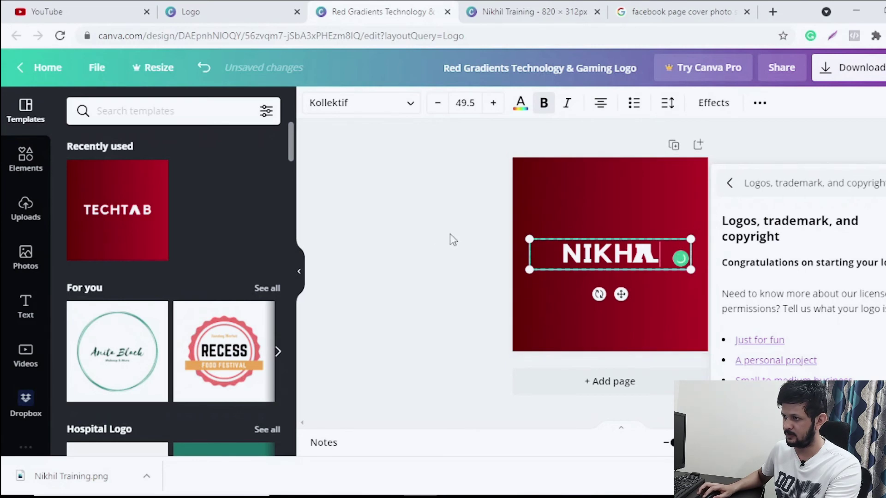
left_click(431, 235)
left_click_drag(642, 269, 645, 235)
left_click(639, 233)
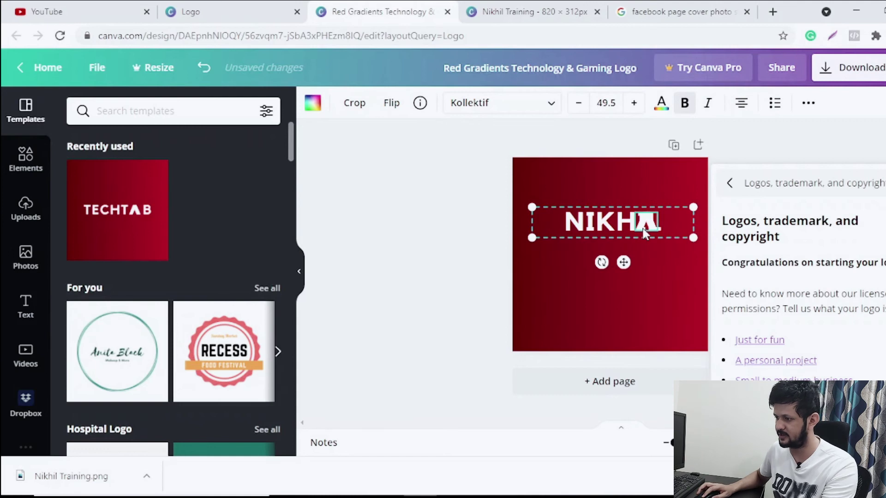
key("Delete")
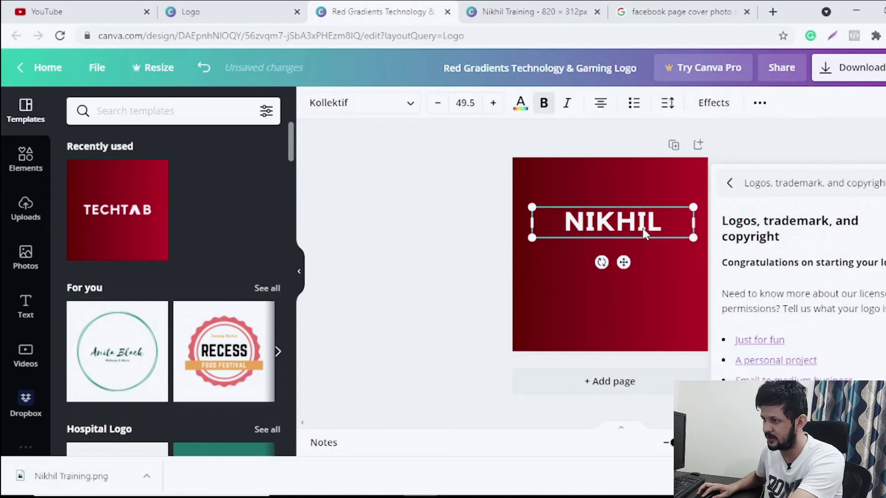
Duplicate the NIKHIL line, change the copy to TRAINING, and centre it below.
left_click(644, 232)
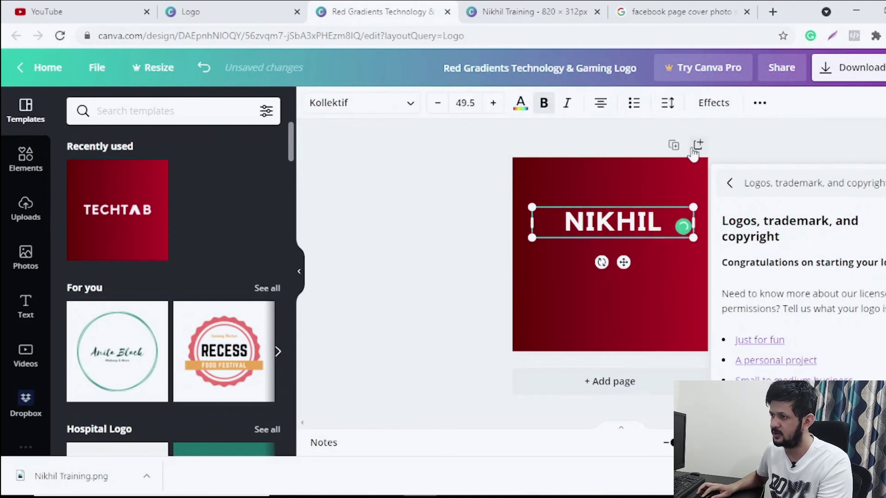
left_click(759, 105)
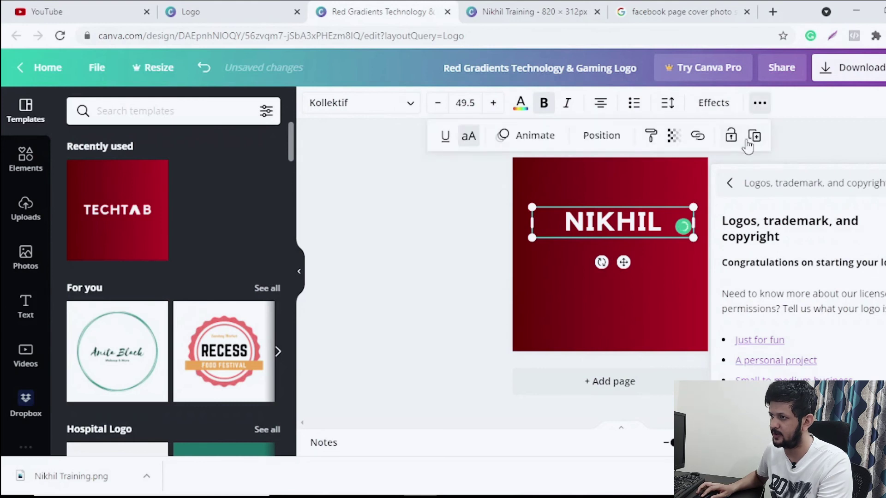
left_click(755, 136)
left_click_drag(605, 229, 600, 252)
double_click(603, 252)
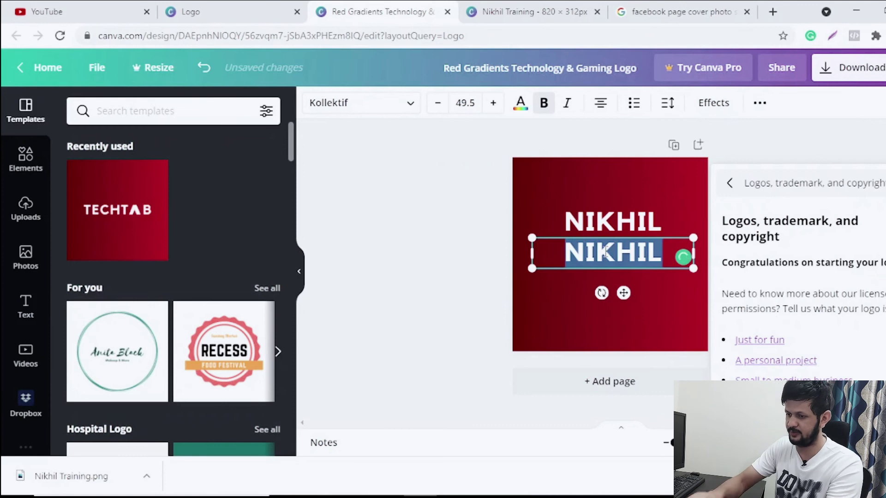
type("TRAINING")
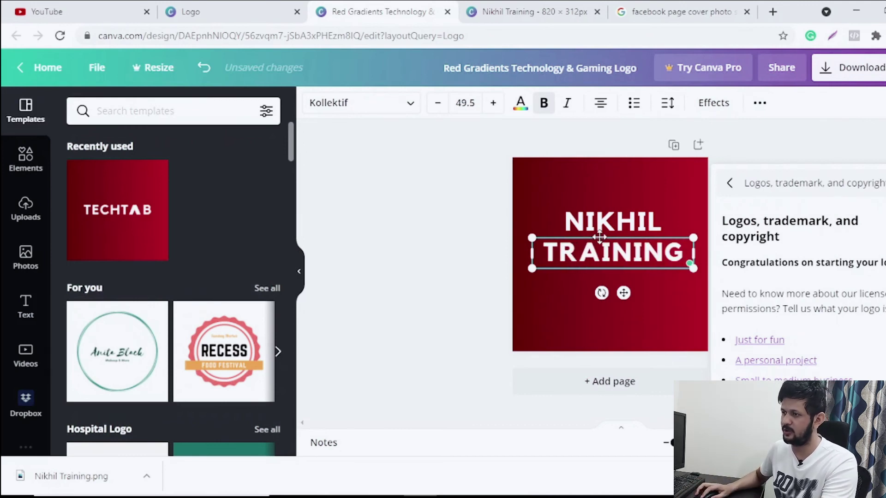
mouse_move(602, 238)
left_mouse_down()
mouse_move(602, 259)
mouse_move(605, 233)
mouse_move(605, 241)
left_mouse_up()
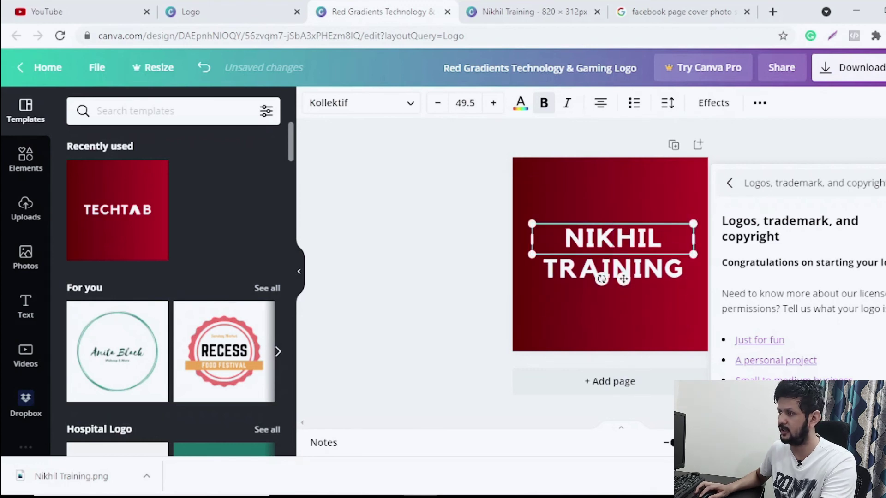
Download the finished NIKHIL TRAINING logo as a PNG.
left_click(831, 180)
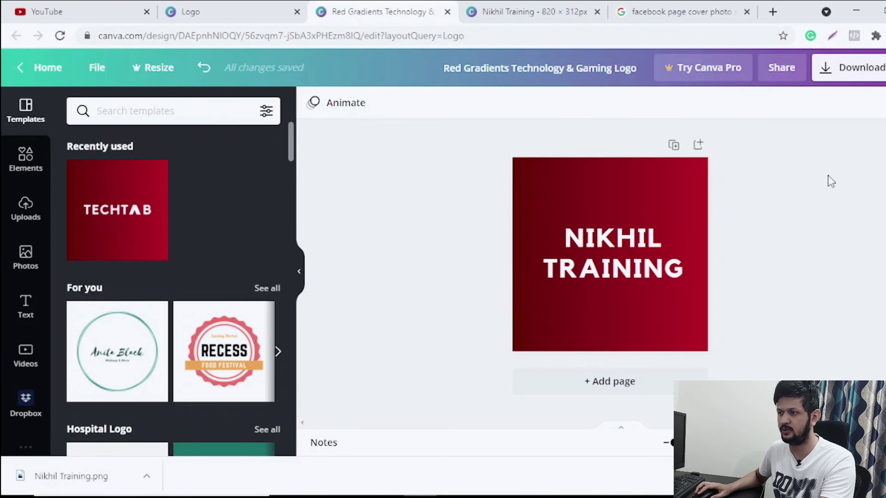
left_click(858, 69)
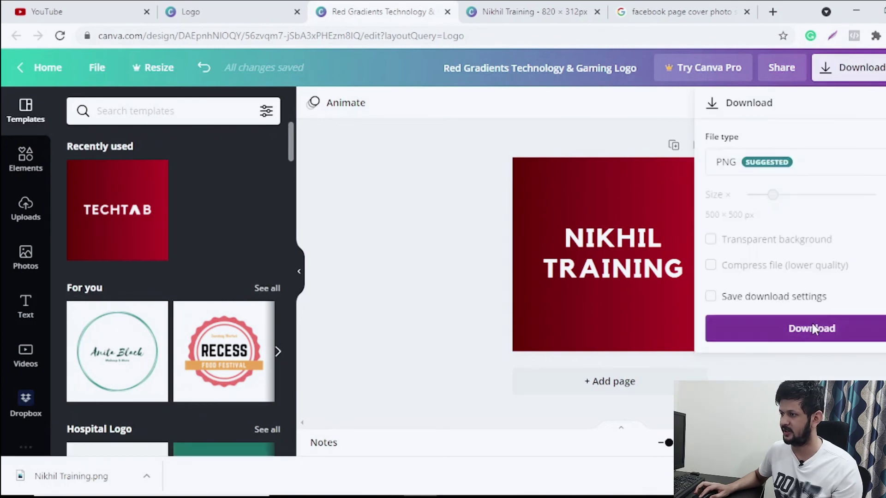
left_click(813, 328)
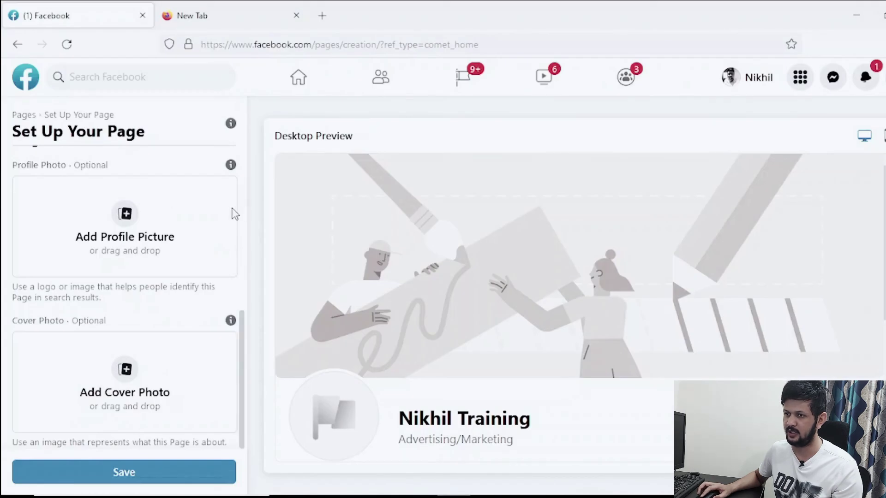
Upload the red NIKHIL TRAINING logo as the page's profile picture.
left_click(124, 229)
left_click(143, 173)
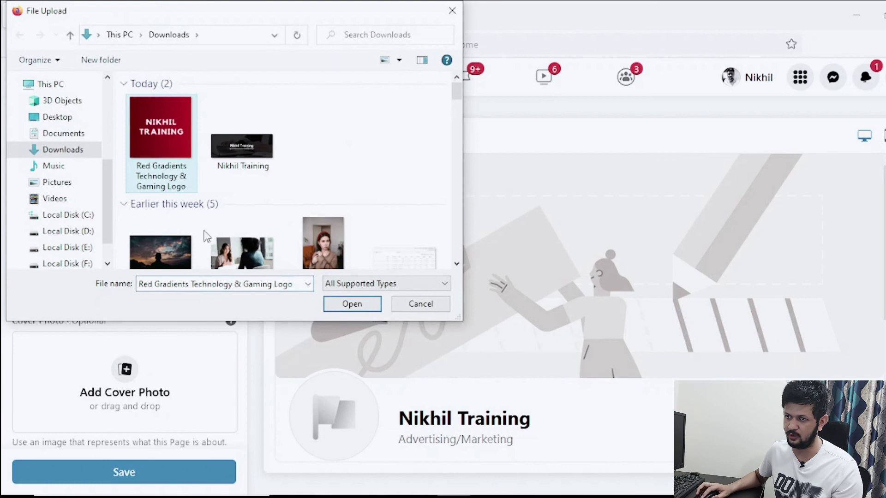
left_click(341, 304)
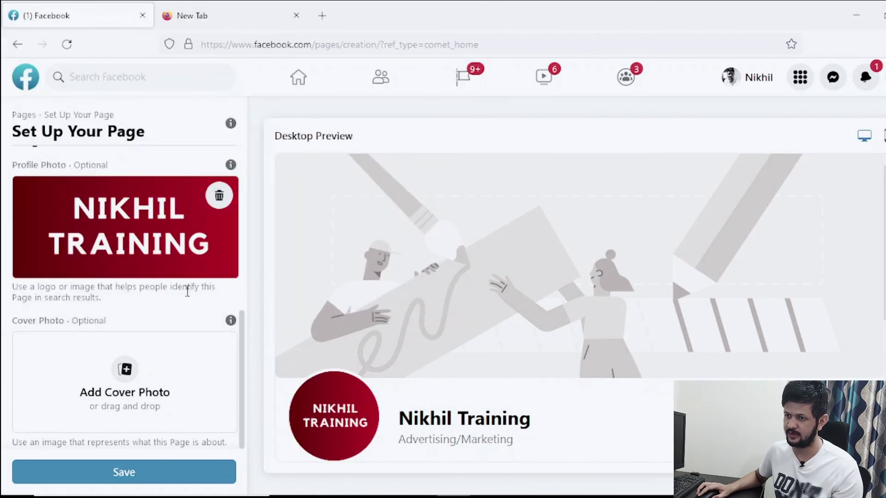
Upload the darkened laptop image as the cover photo and save the page.
left_click(124, 396)
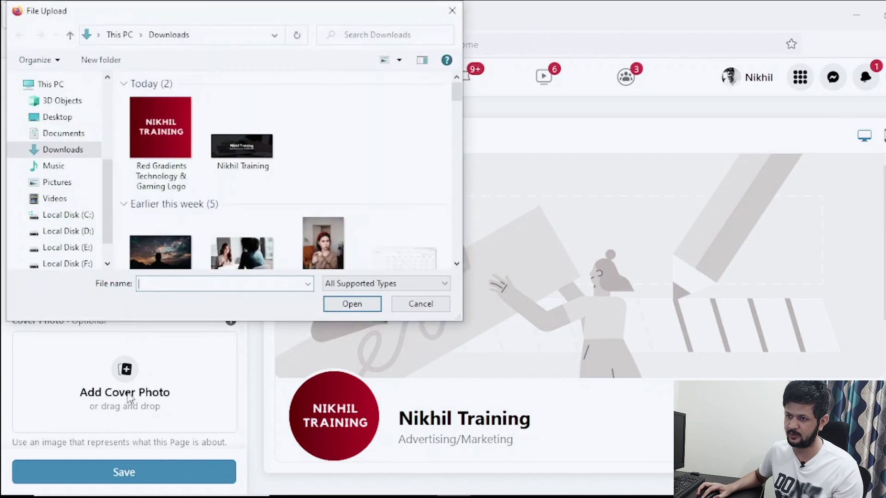
left_click(251, 154)
left_click(337, 308)
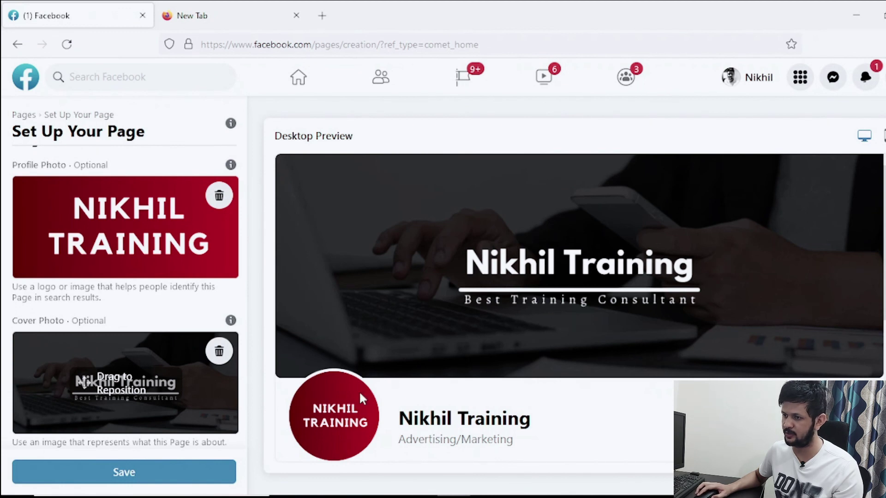
left_click(141, 470)
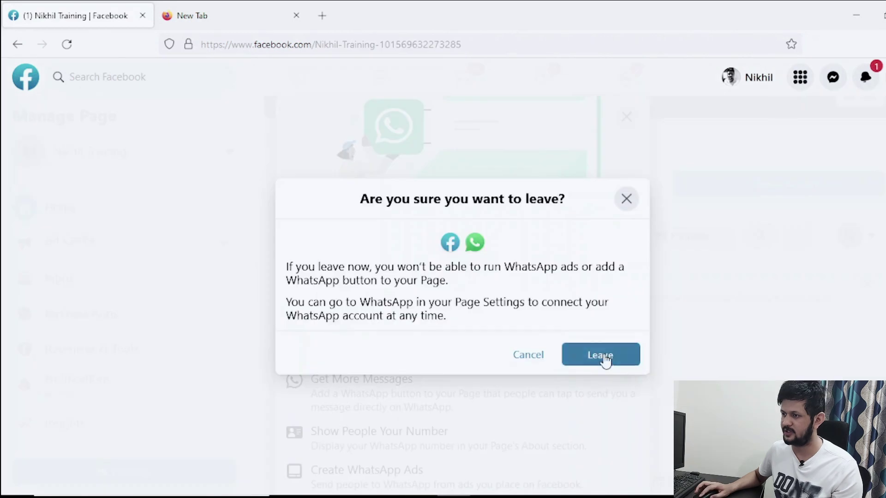
left_click(599, 355)
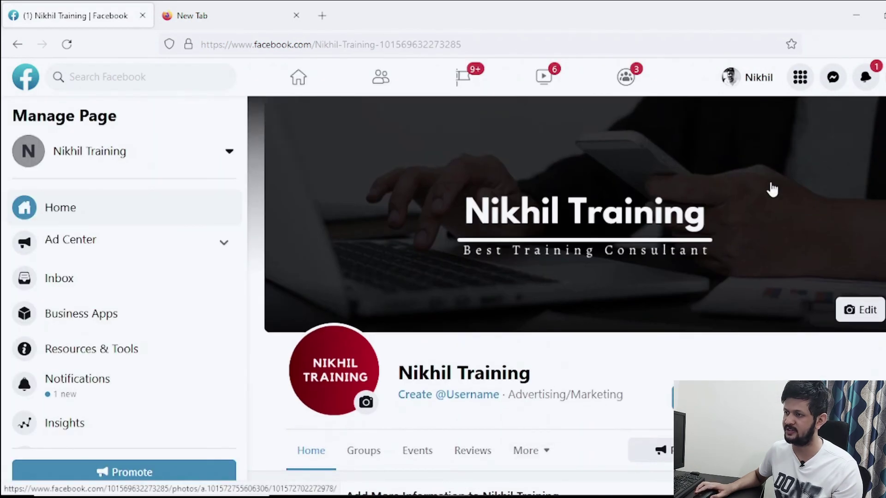
scroll(510, 205, "down", 1)
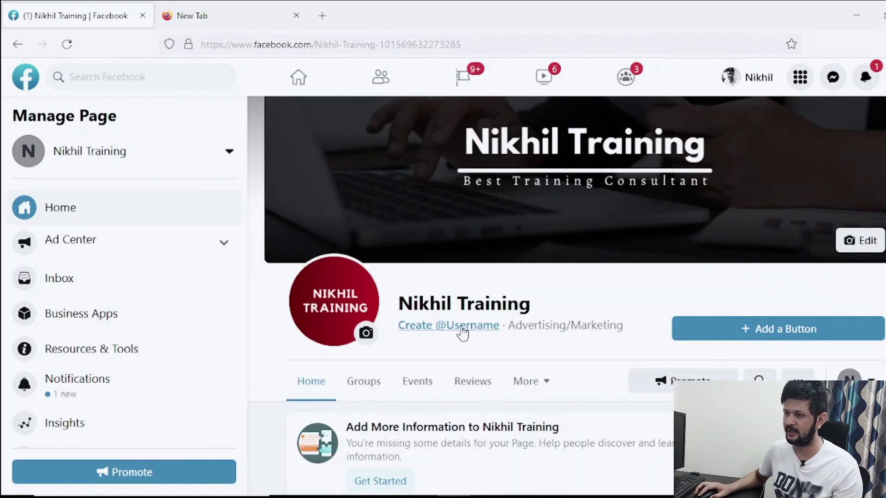
left_click(462, 329)
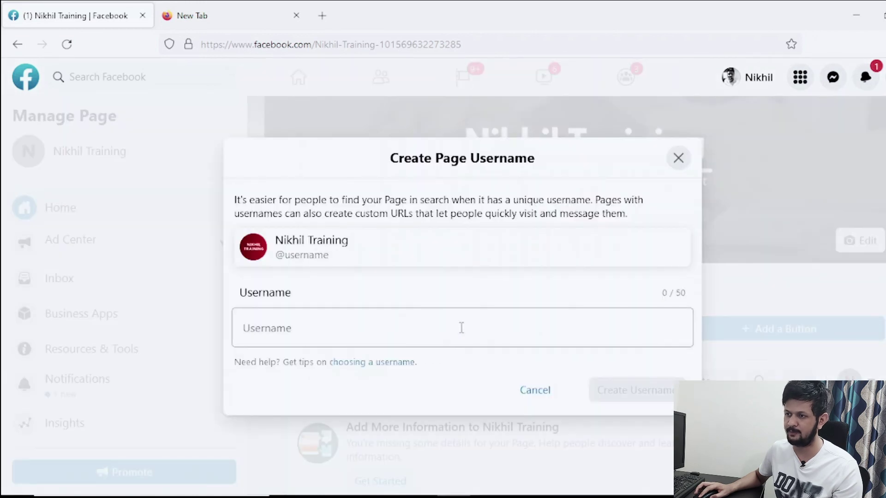
left_click(285, 326)
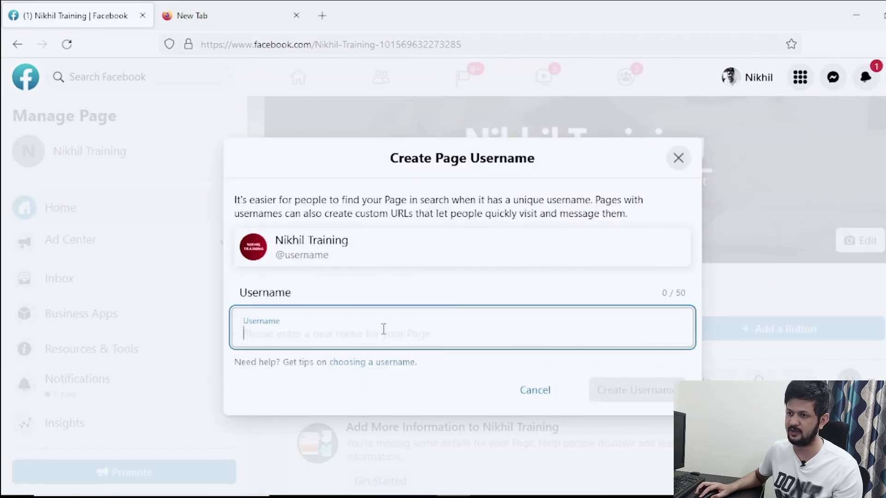
key("Escape")
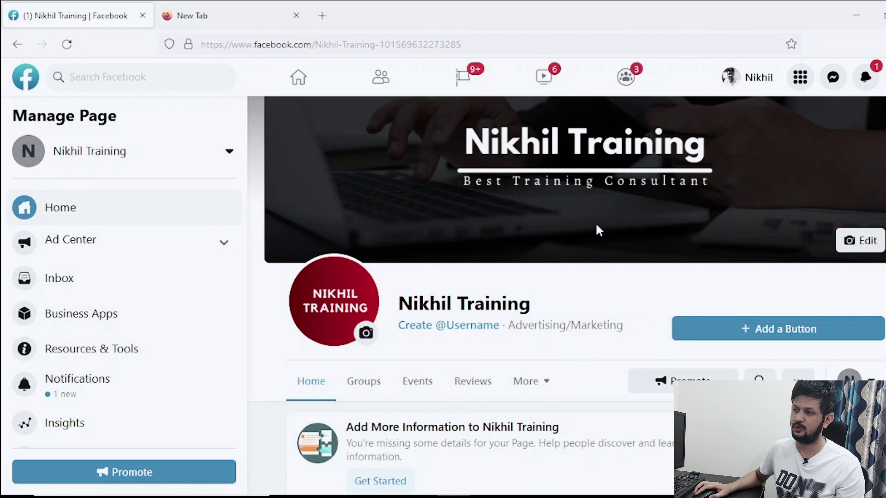